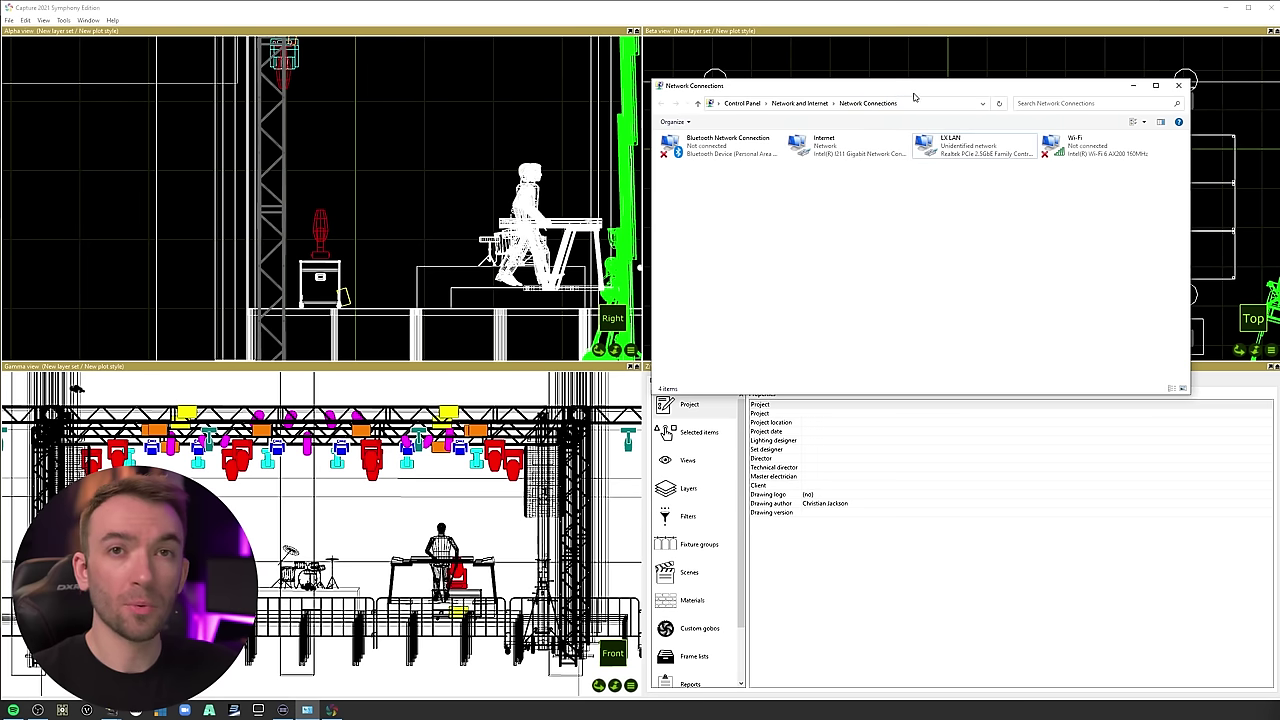
Compare the LX LAN and Internet adapters in Network Connections, then deselect them.
{"action": "left_click", "coordinate": [970, 150]}
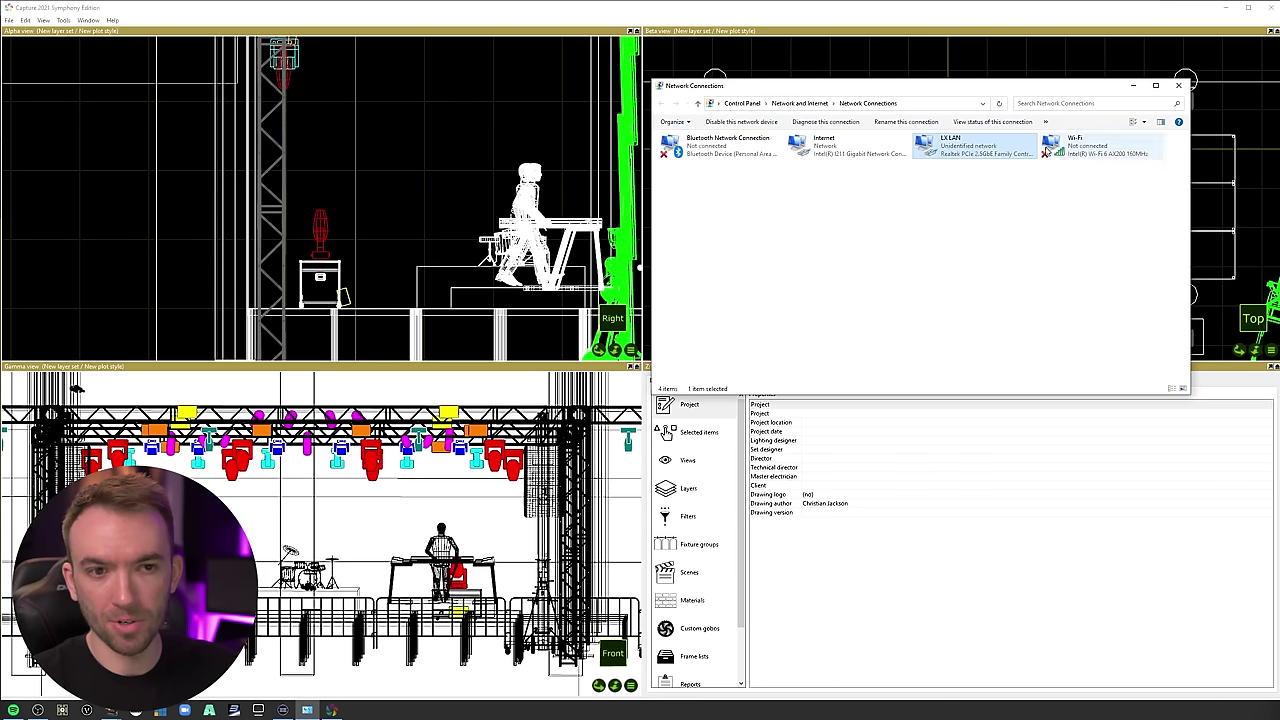
{"action": "left_click", "coordinate": [868, 145]}
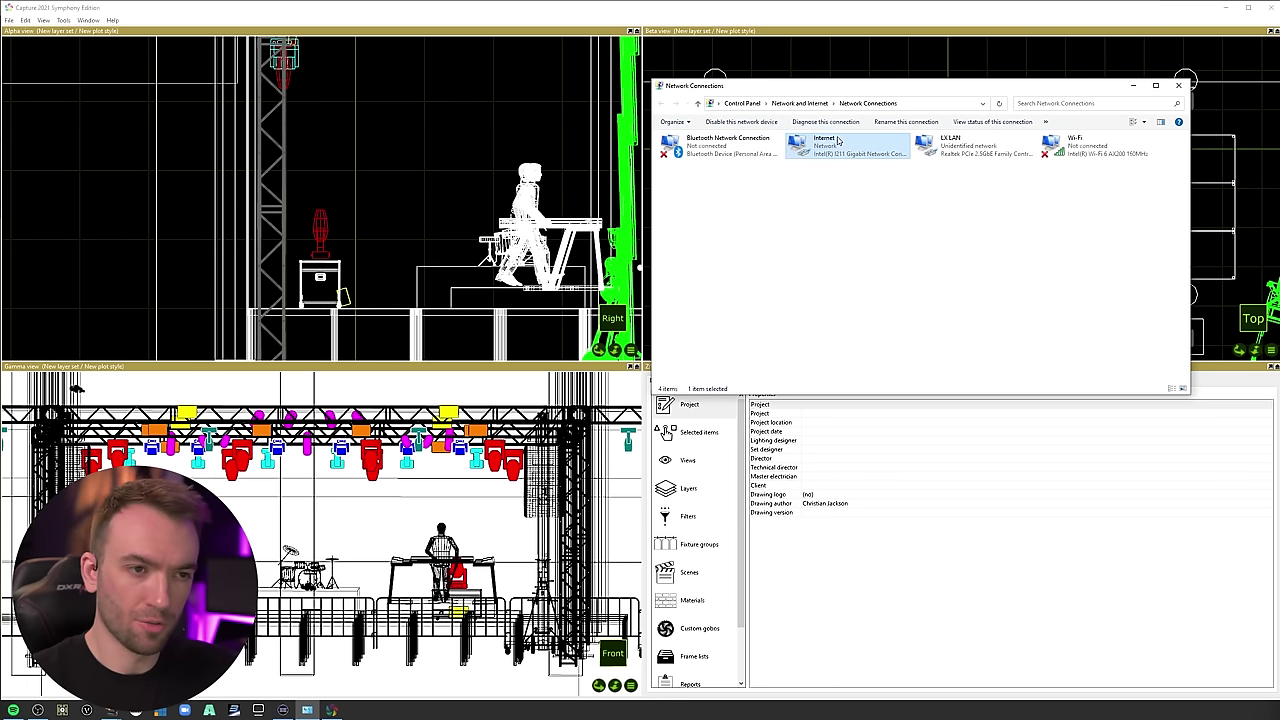
{"action": "left_click", "coordinate": [928, 145]}
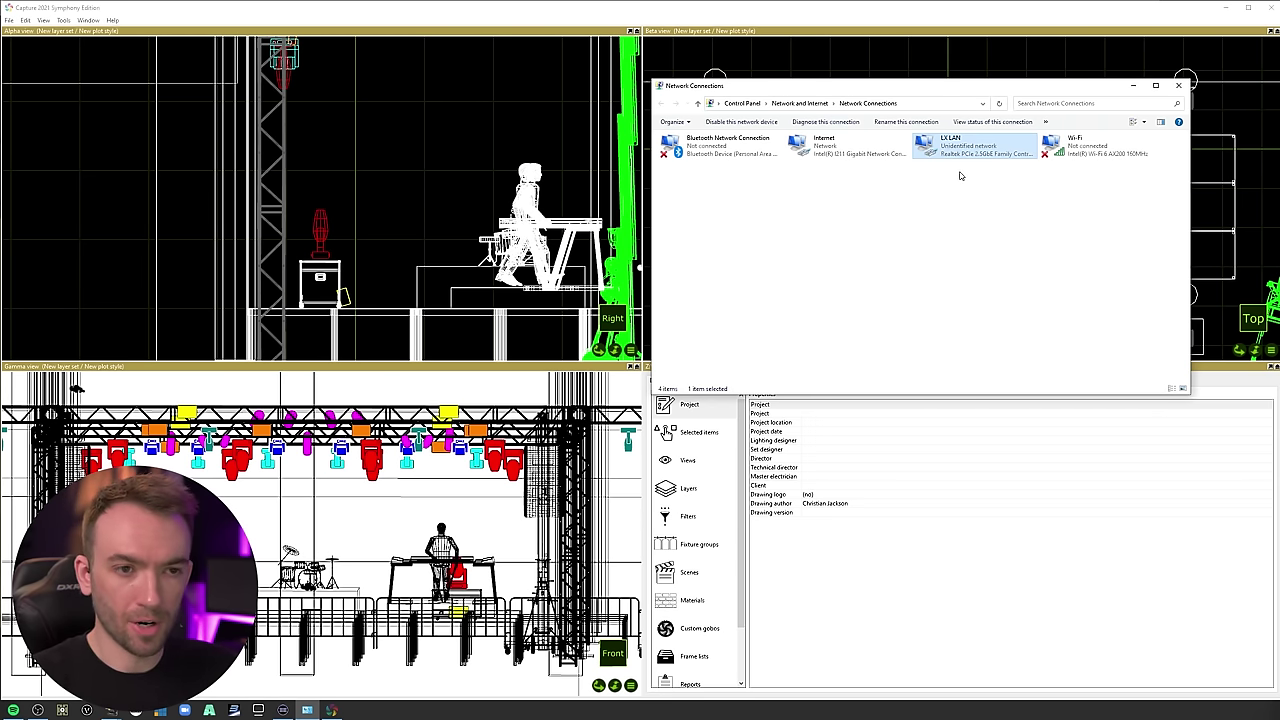
{"action": "left_click", "coordinate": [960, 176]}
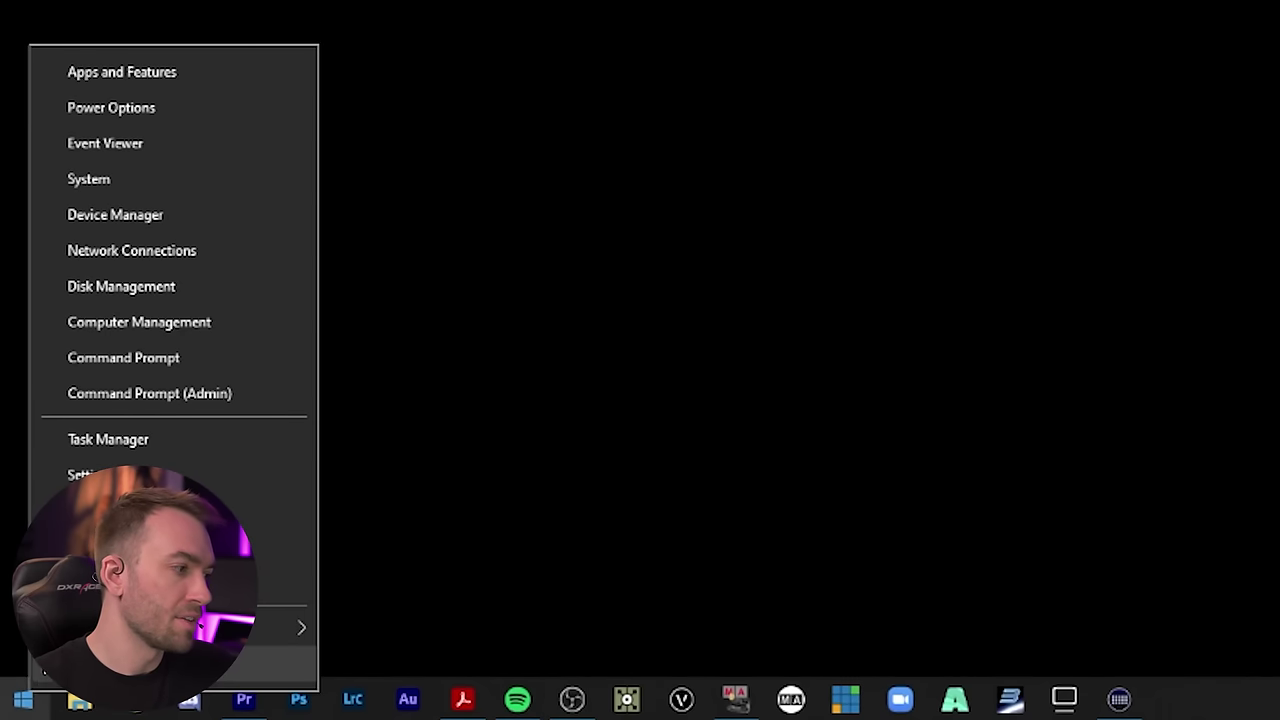
Go from the network status page to the adapter list with Bluetooth, Internet, LX LAN and Wi-Fi.
{"action": "left_click", "coordinate": [126, 248]}
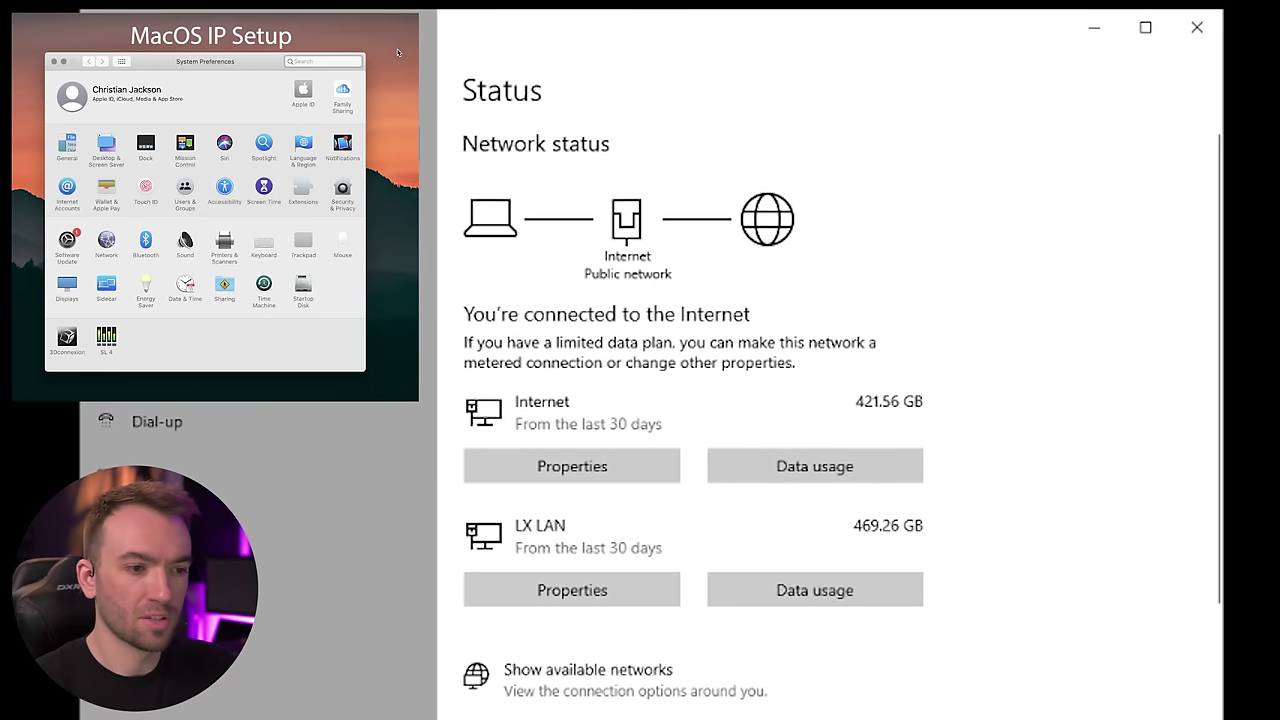
{"action": "scroll", "coordinate": [606, 600], "scroll_direction": "down", "scroll_amount": 5}
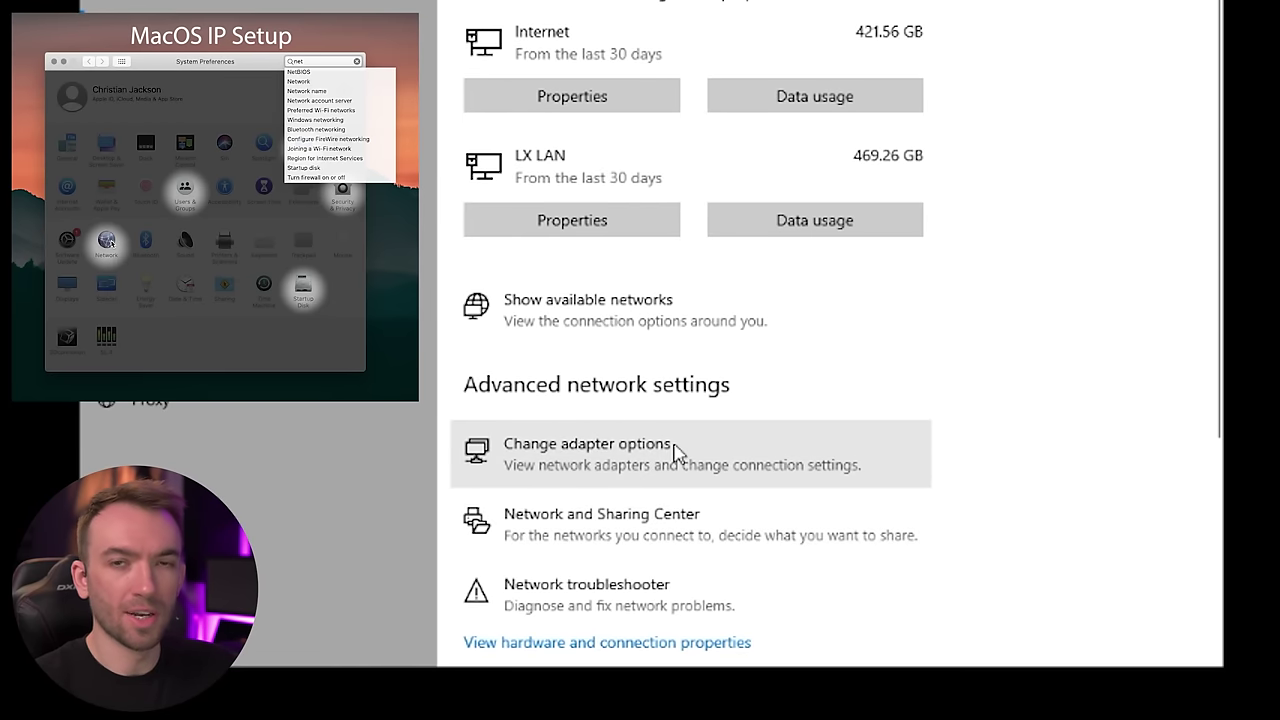
{"action": "left_click", "coordinate": [676, 452]}
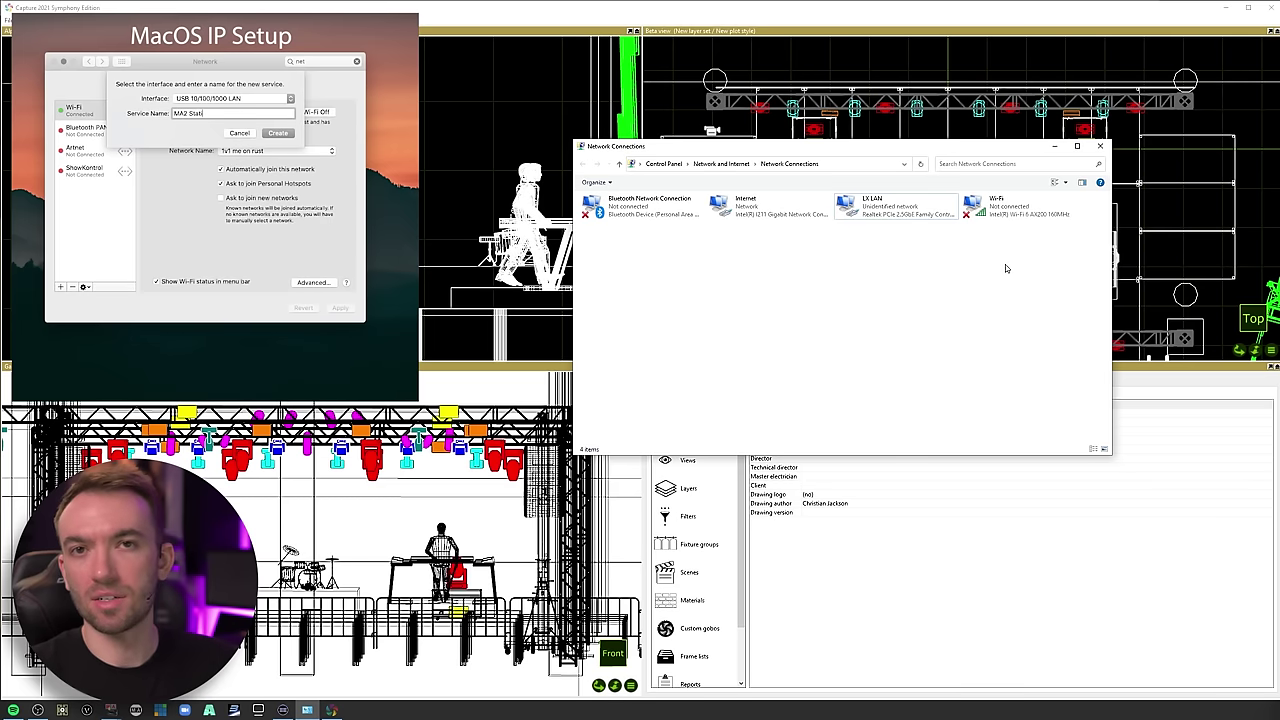
{"action": "left_click", "coordinate": [915, 212]}
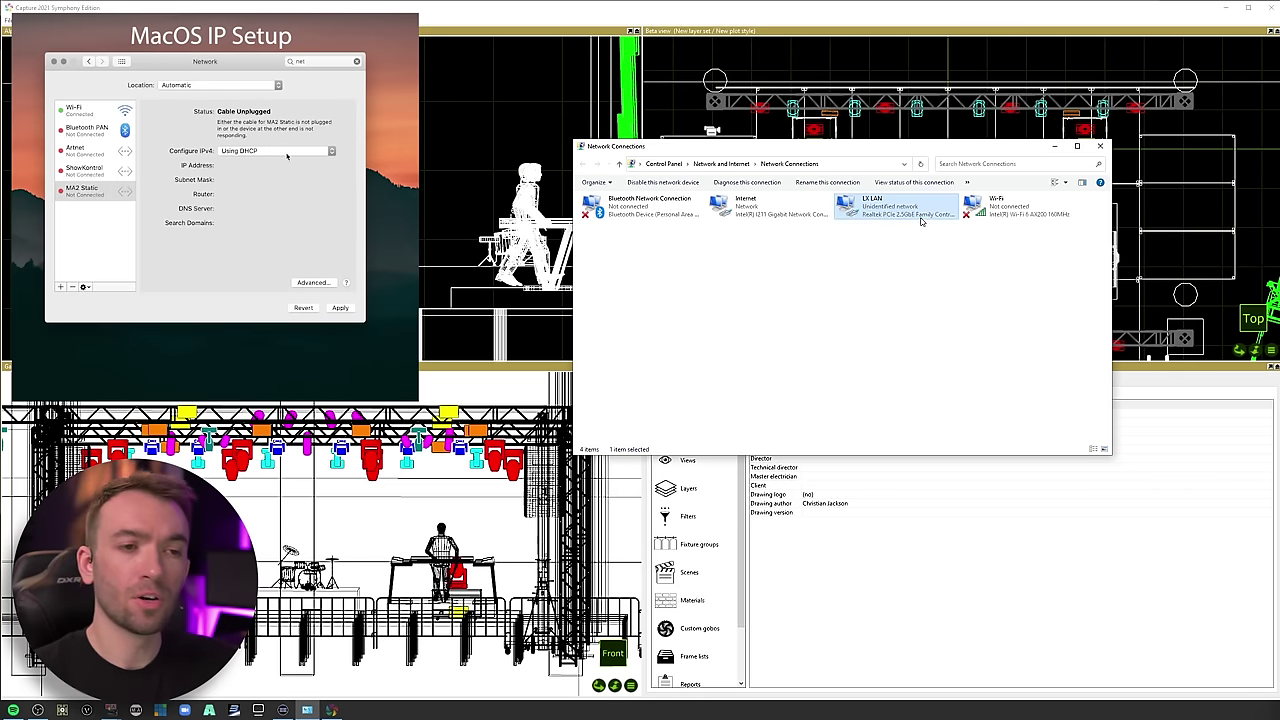
{"action": "right_click", "coordinate": [916, 214]}
{"action": "left_click", "coordinate": [936, 304]}
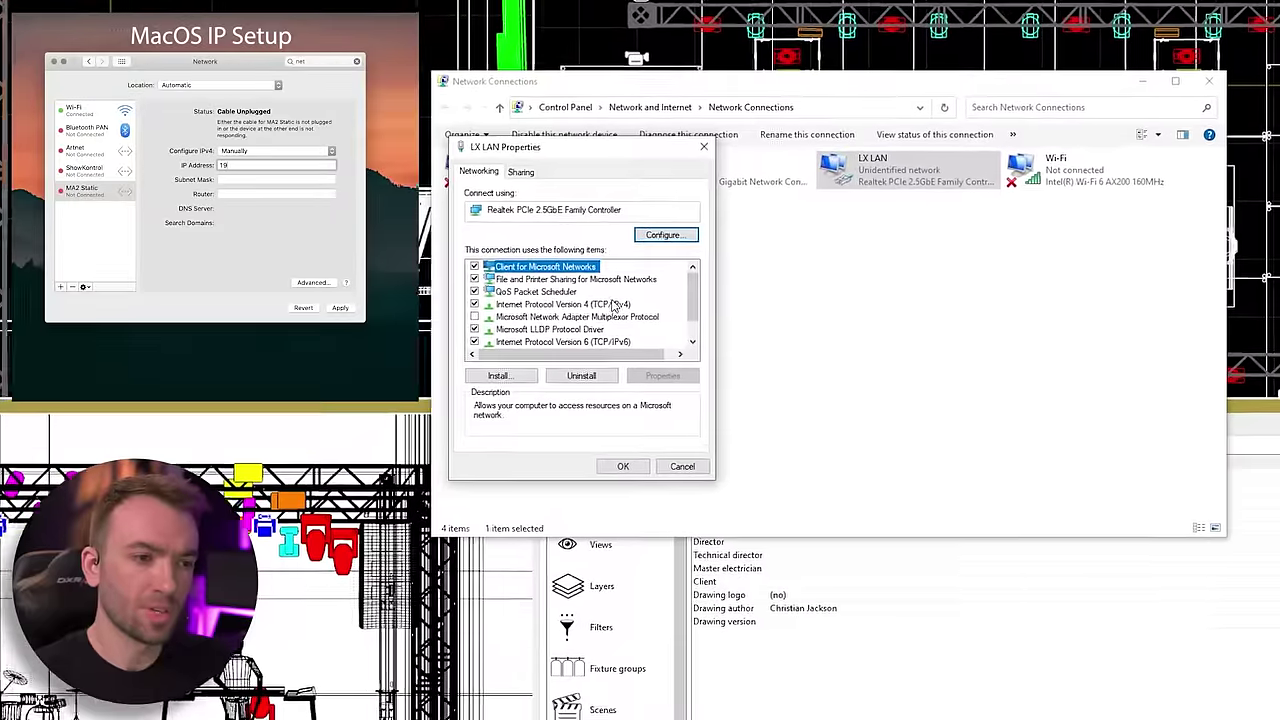
{"action": "left_click", "coordinate": [612, 305]}
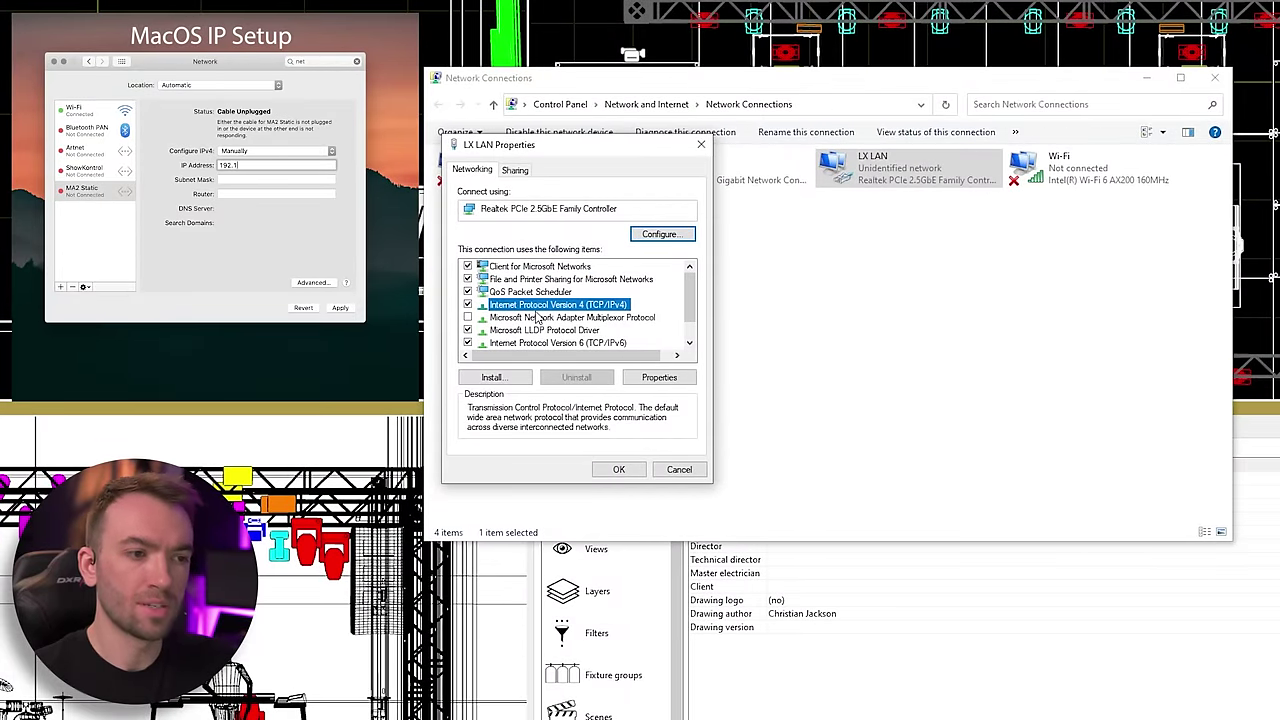
{"action": "left_click", "coordinate": [659, 377]}
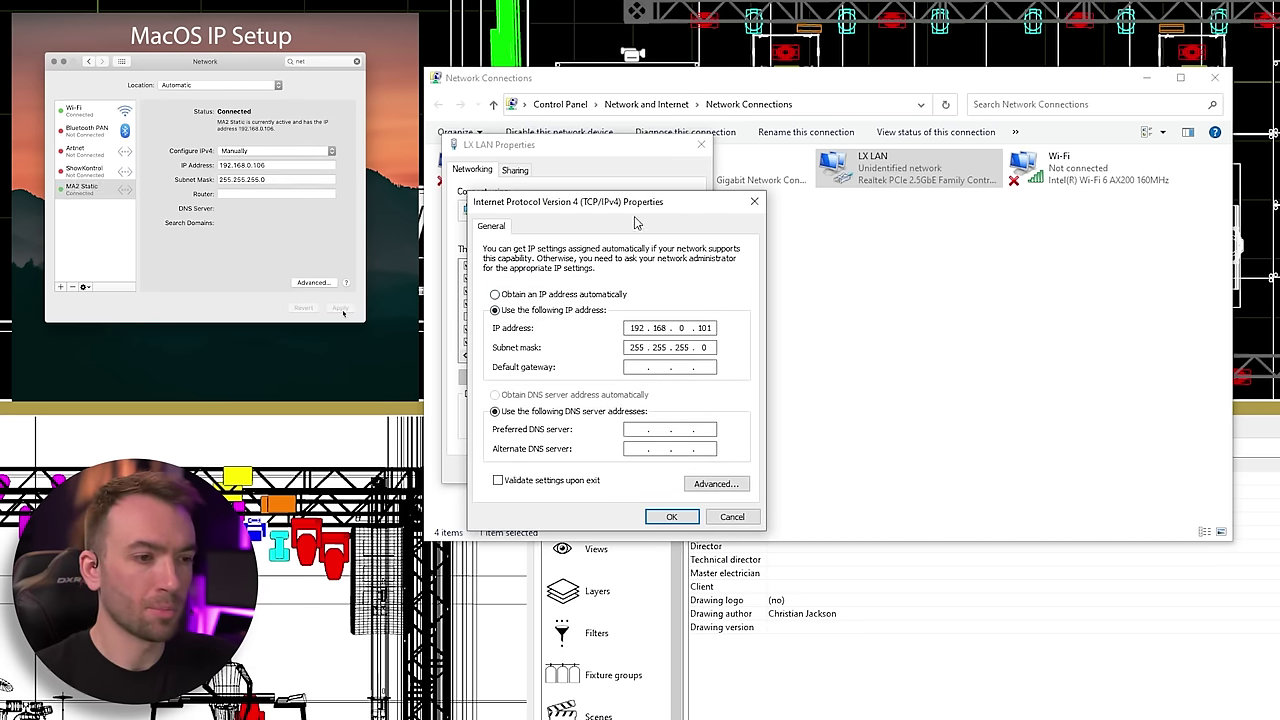
{"action": "left_click_drag", "start_coordinate": [630, 207], "coordinate": [917, 182]}
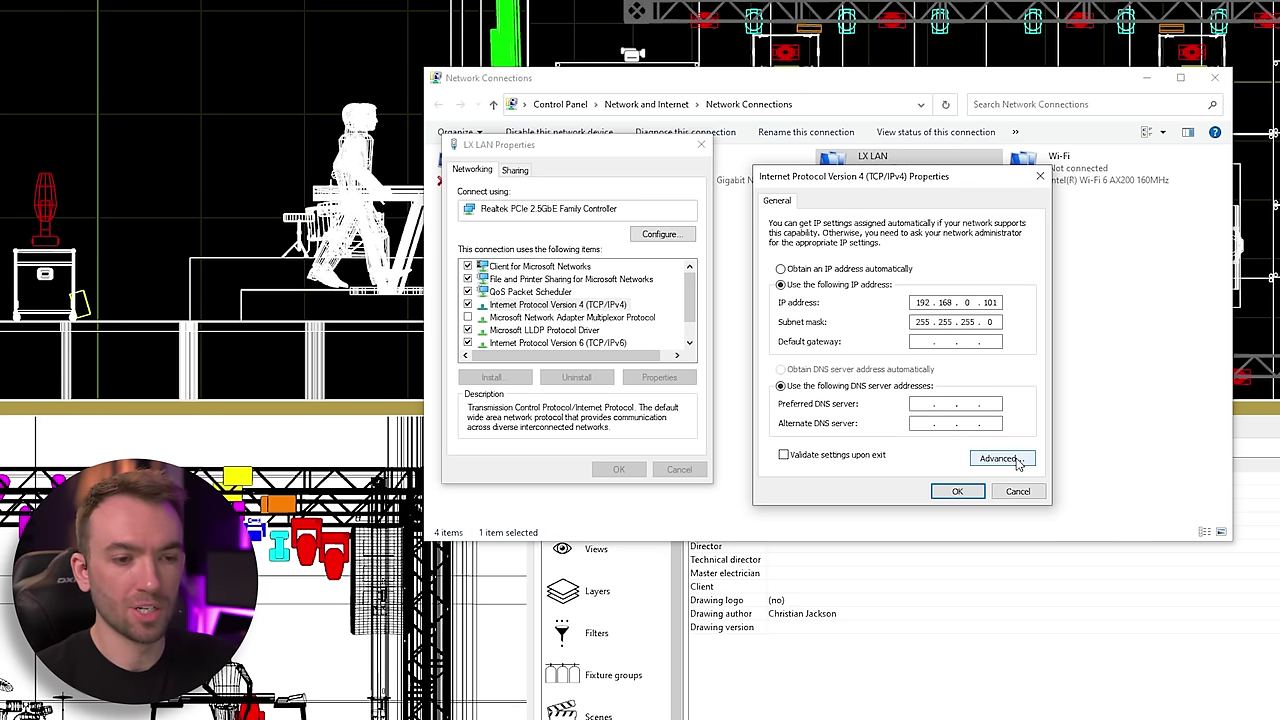
{"action": "left_click", "coordinate": [1015, 460]}
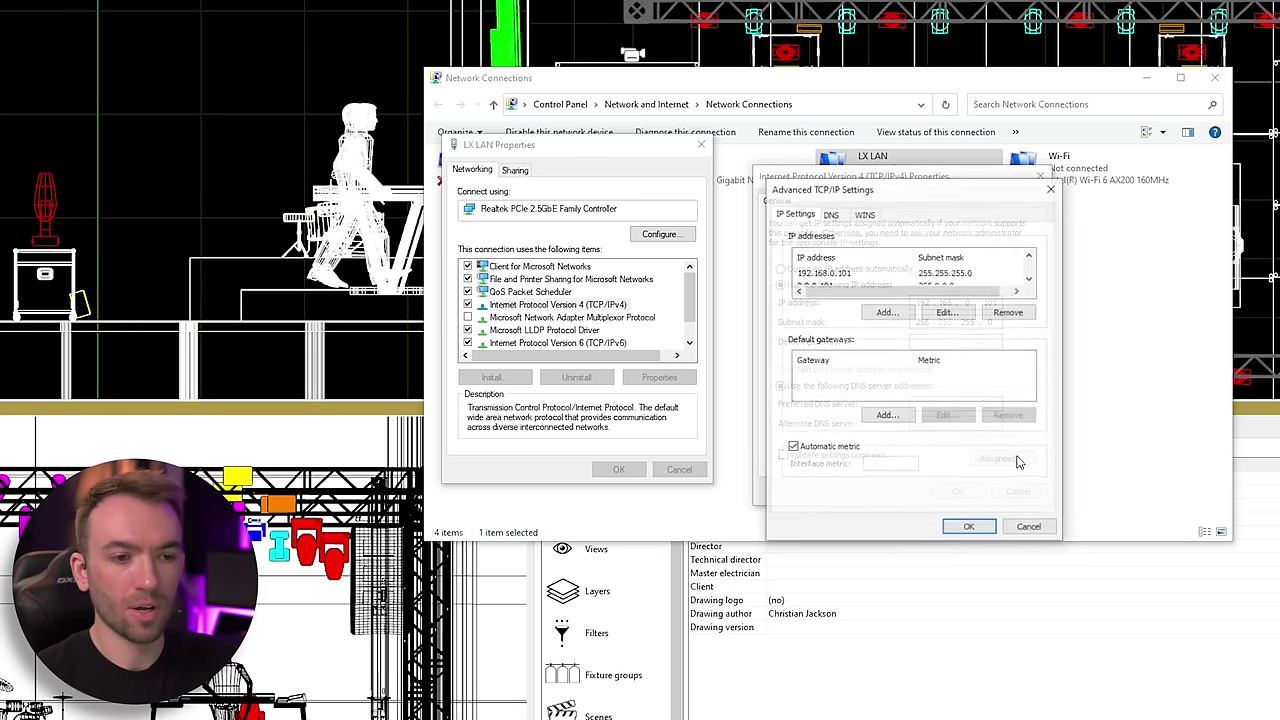
{"action": "left_click", "coordinate": [1033, 280]}
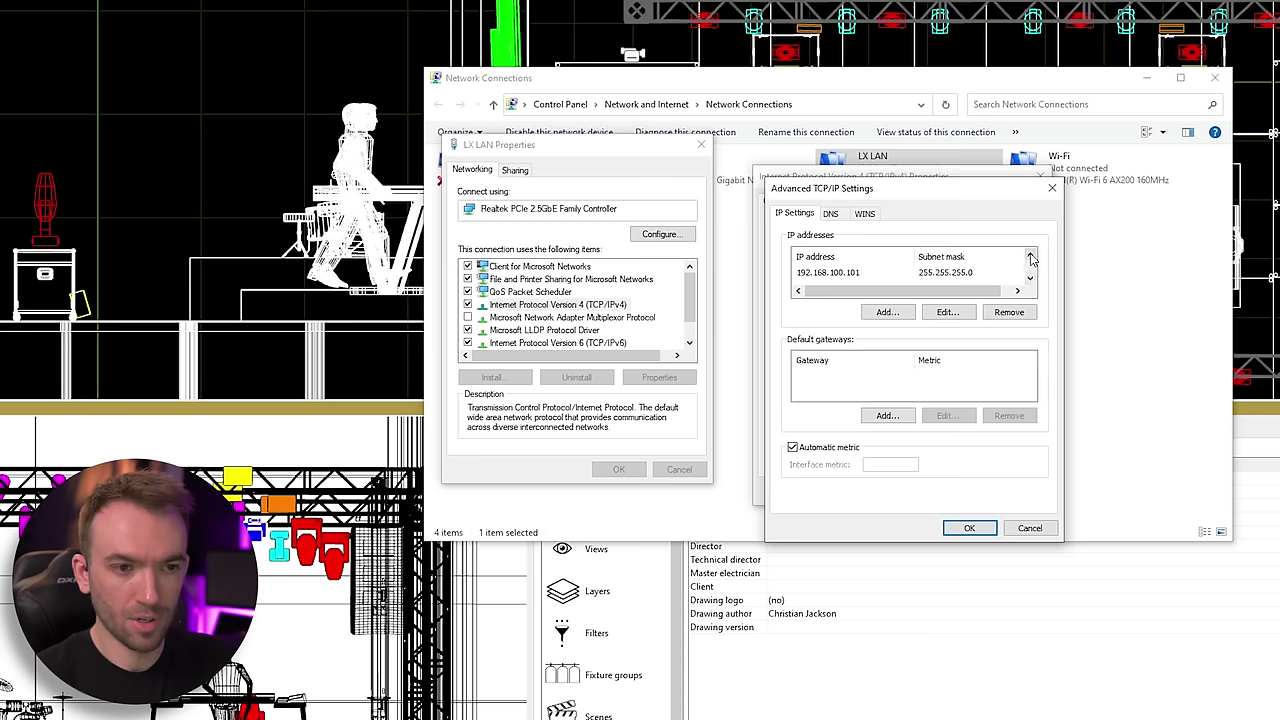
{"action": "left_click", "coordinate": [1030, 257]}
{"action": "left_click", "coordinate": [1031, 258]}
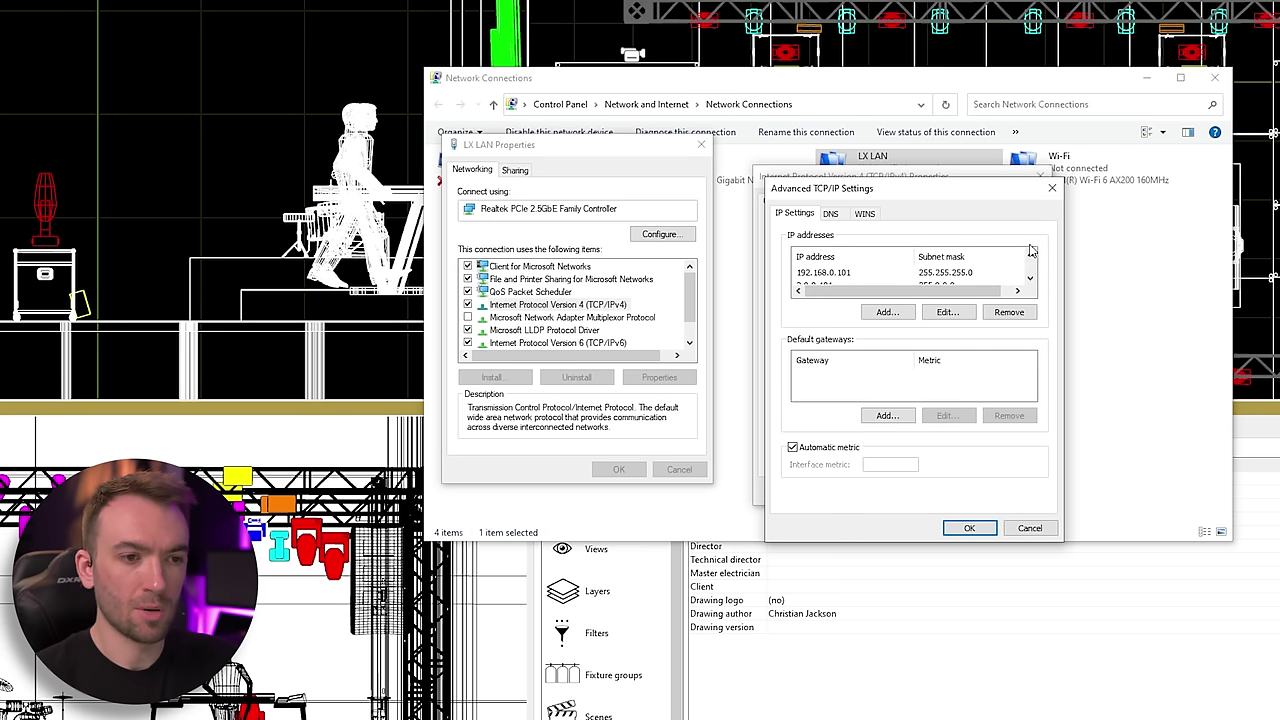
{"action": "left_click", "coordinate": [1031, 281]}
{"action": "left_click", "coordinate": [1031, 281]}
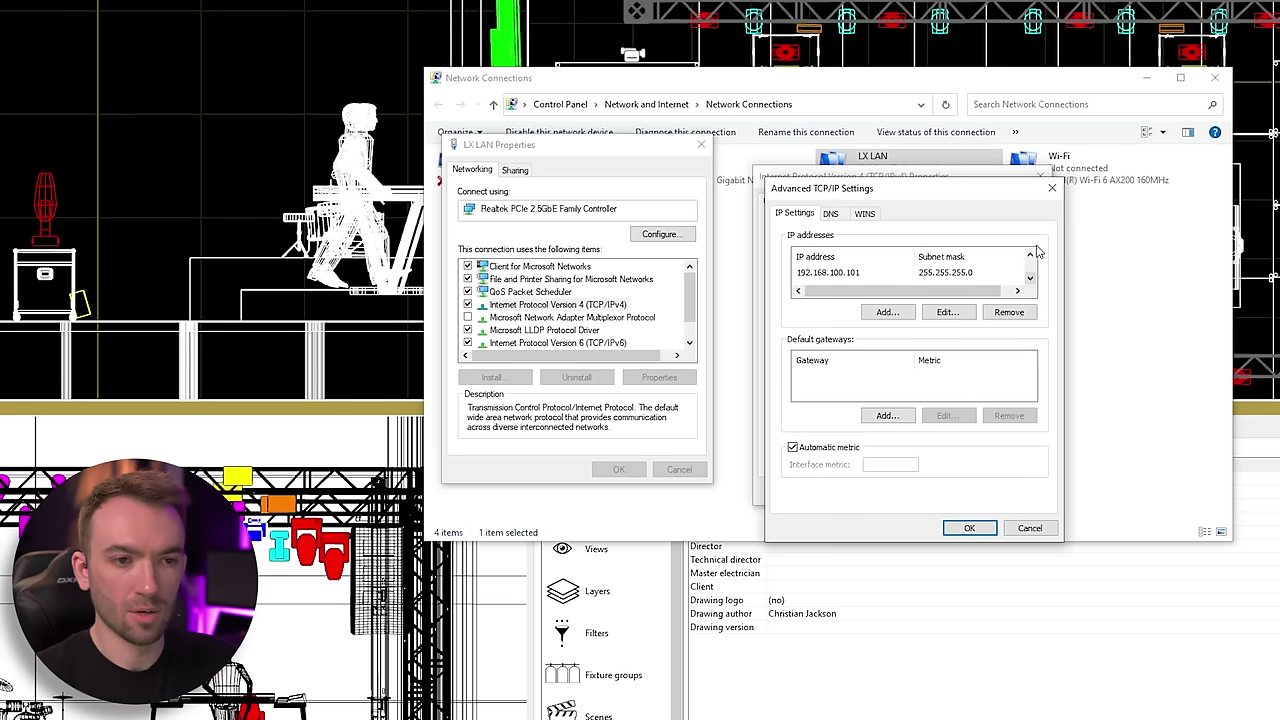
{"action": "left_click", "coordinate": [1030, 528]}
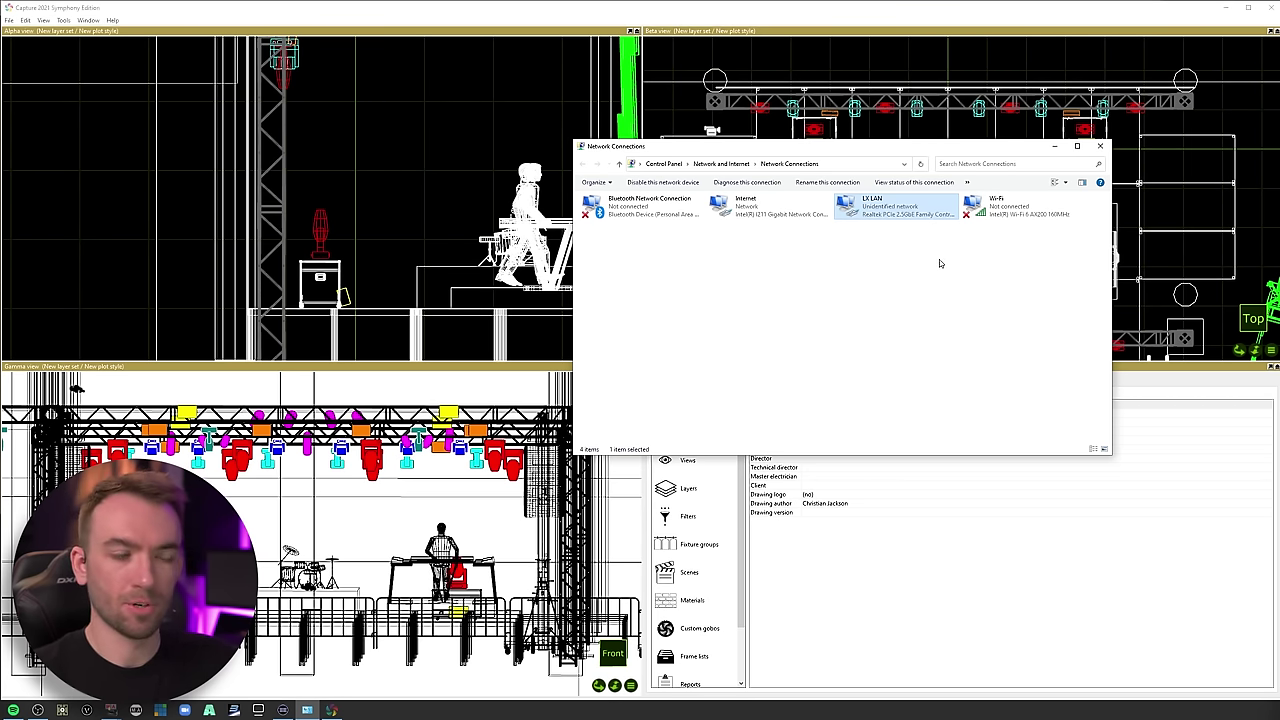
Bind Capture's MA-Net to LX LAN (192.168.0.101) in Connectivity options and accept the restart notice.
{"action": "key", "text": "alt+F4"}
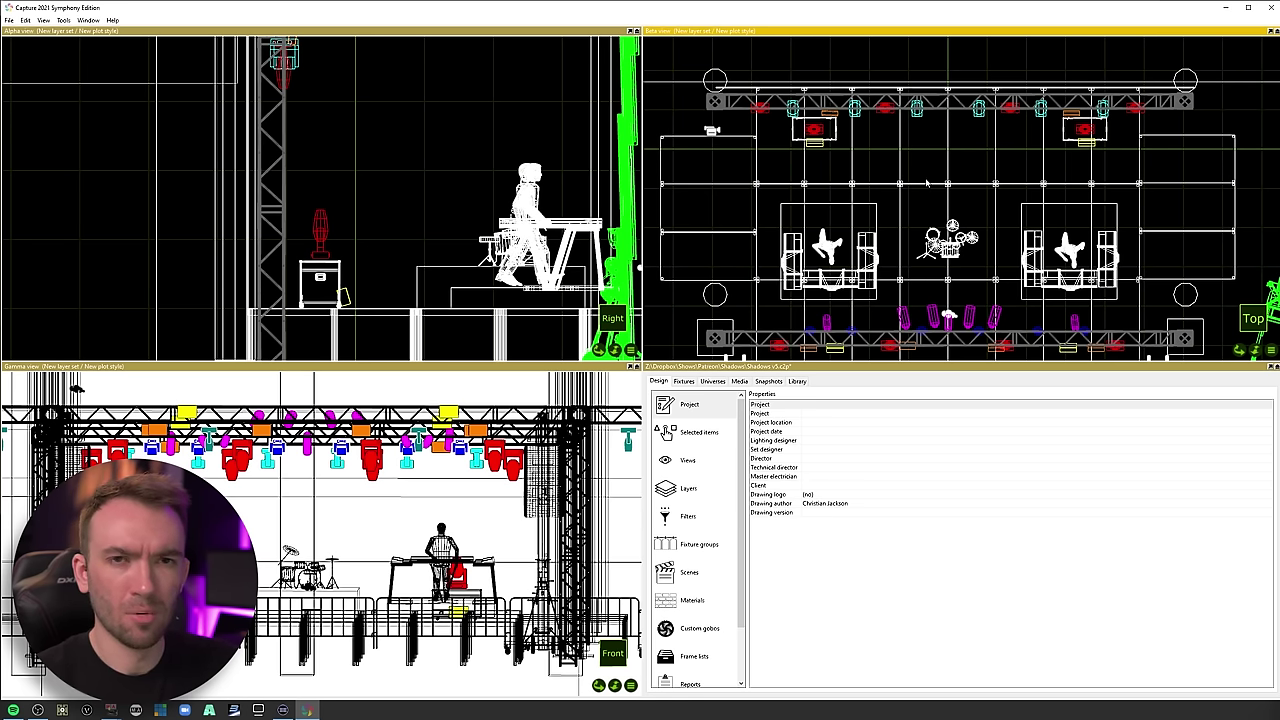
{"action": "left_click", "coordinate": [62, 20]}
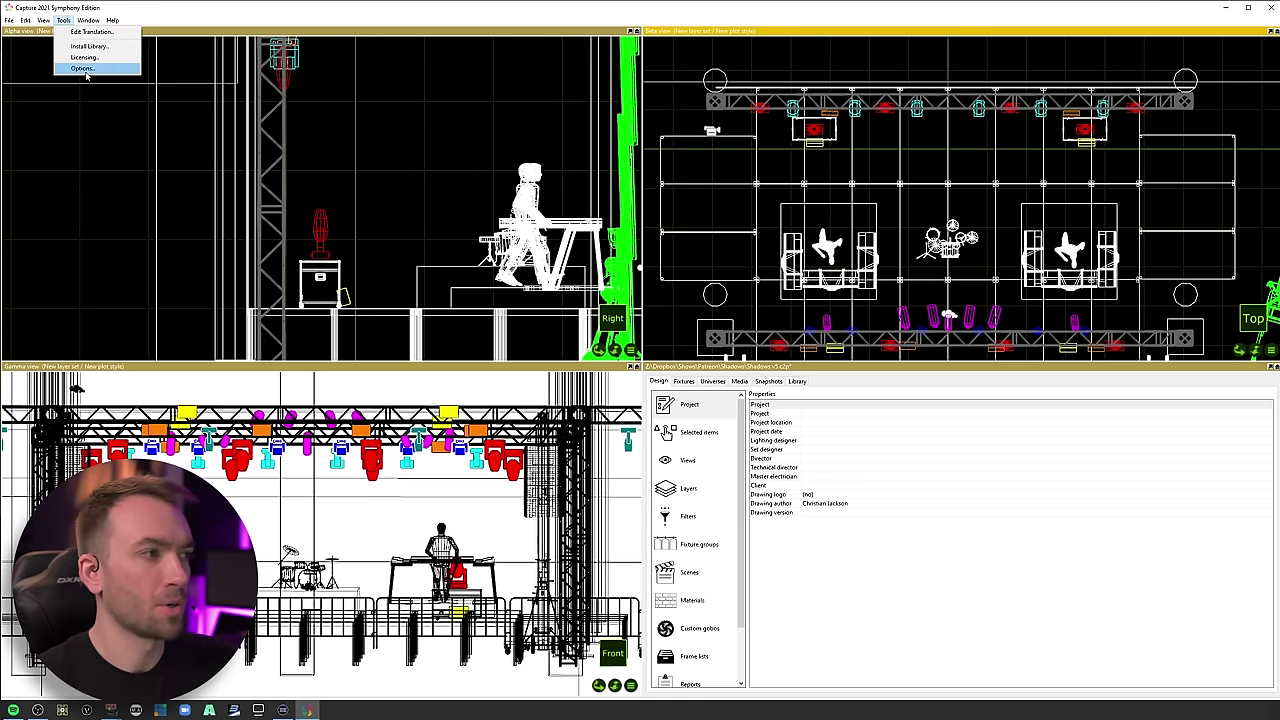
{"action": "left_click", "coordinate": [83, 68]}
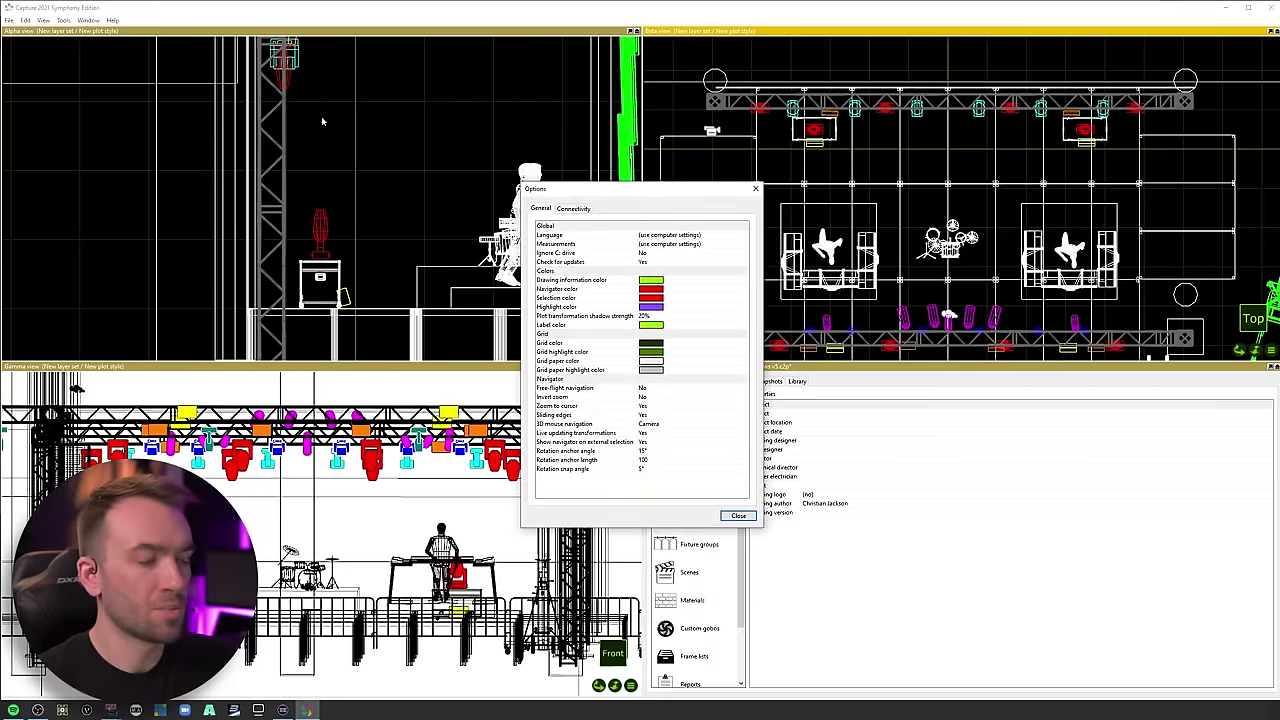
{"action": "left_click", "coordinate": [573, 209]}
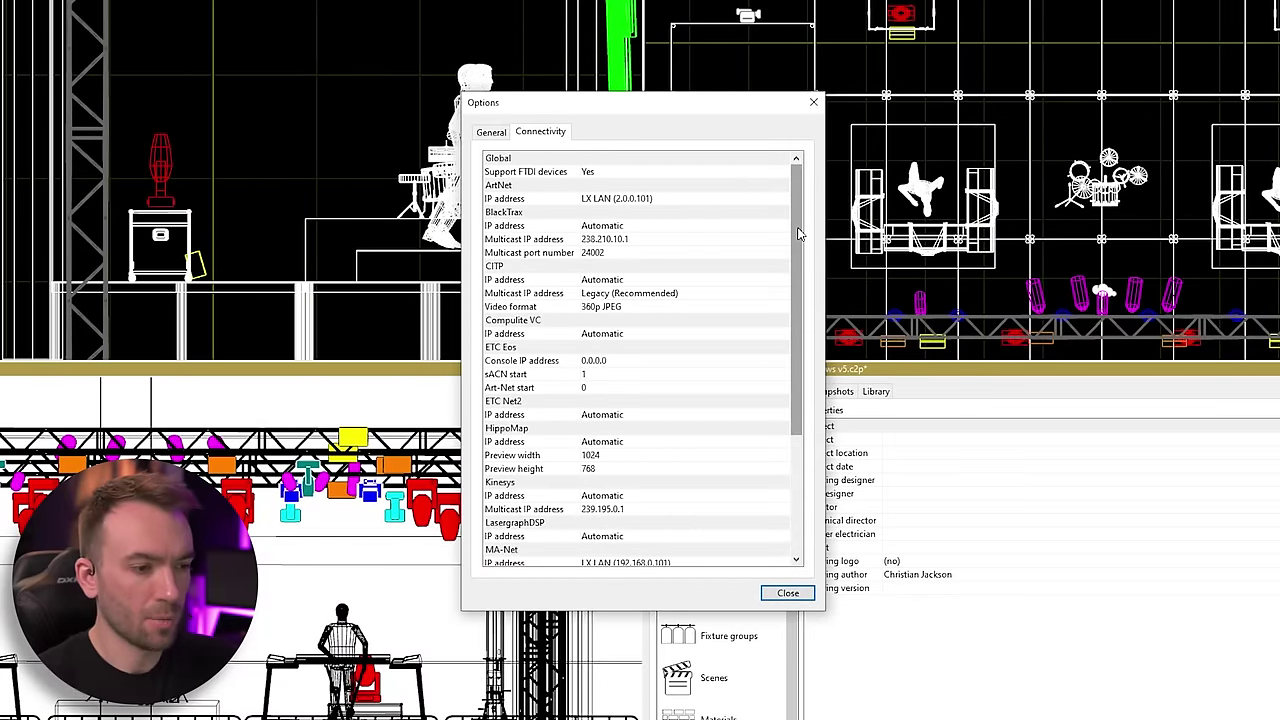
{"action": "left_click_drag", "start_coordinate": [800, 233], "coordinate": [800, 286]}
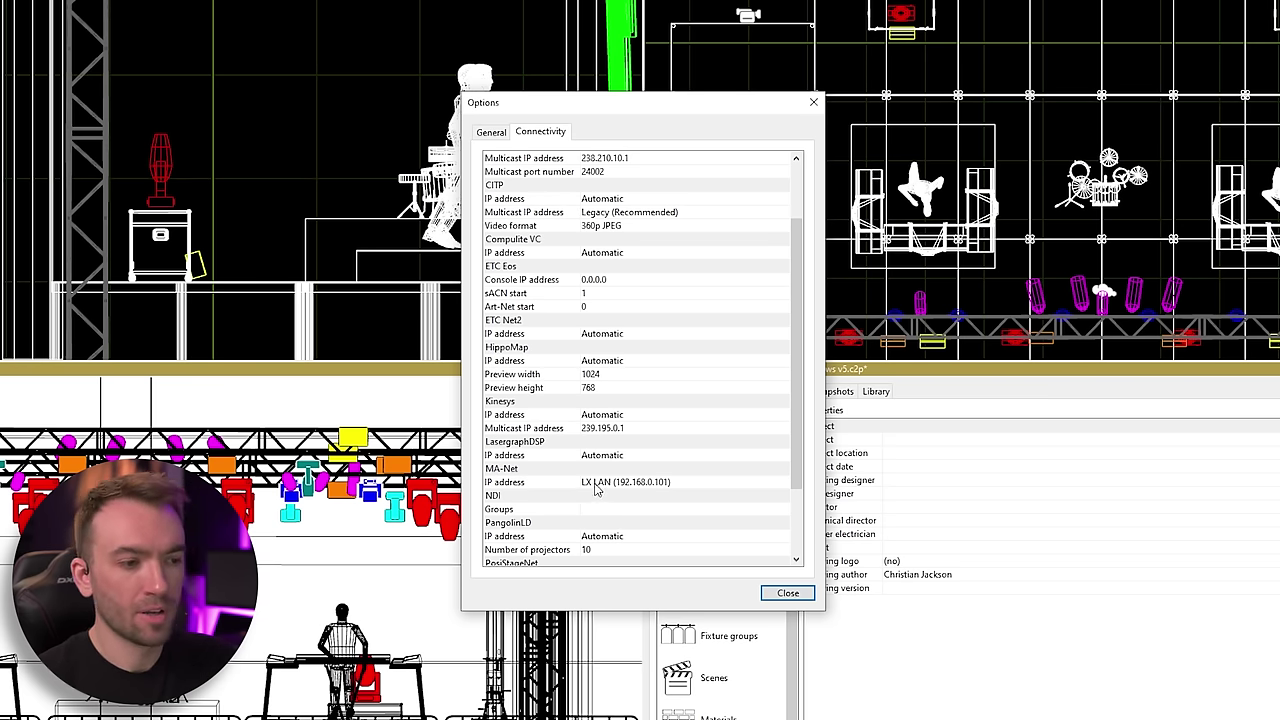
{"action": "left_click", "coordinate": [614, 484]}
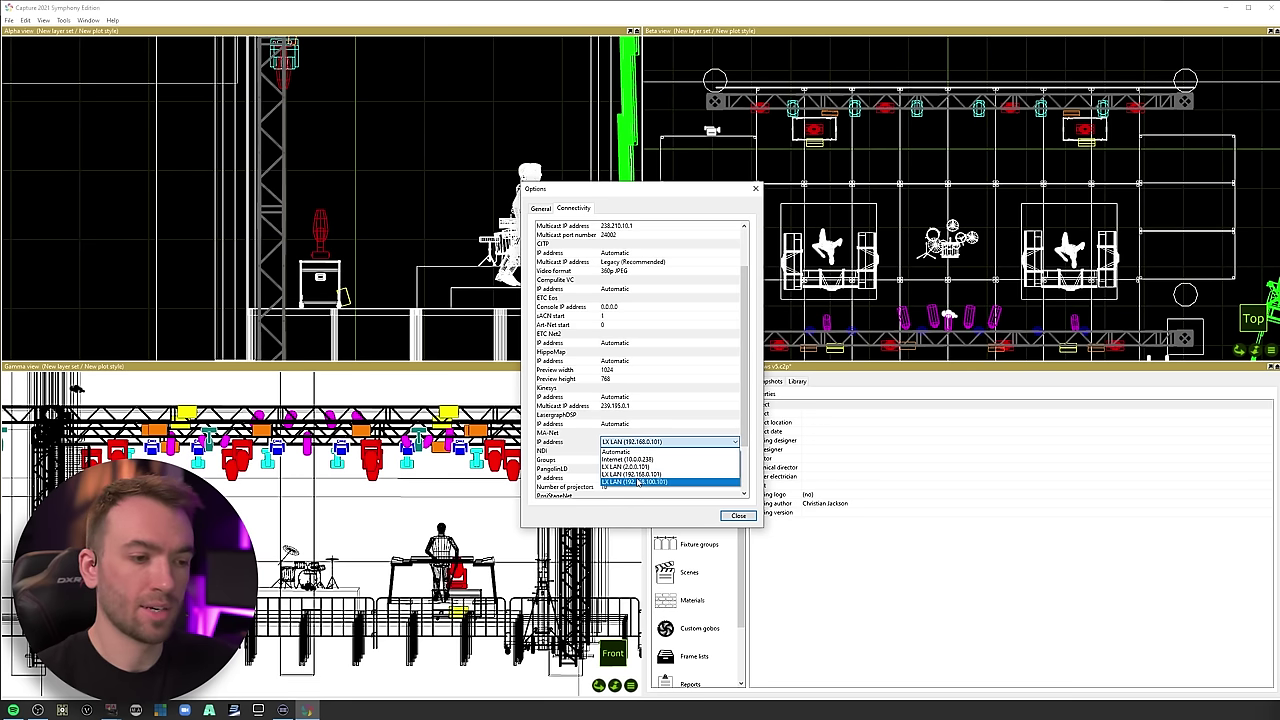
{"action": "left_click", "coordinate": [660, 475]}
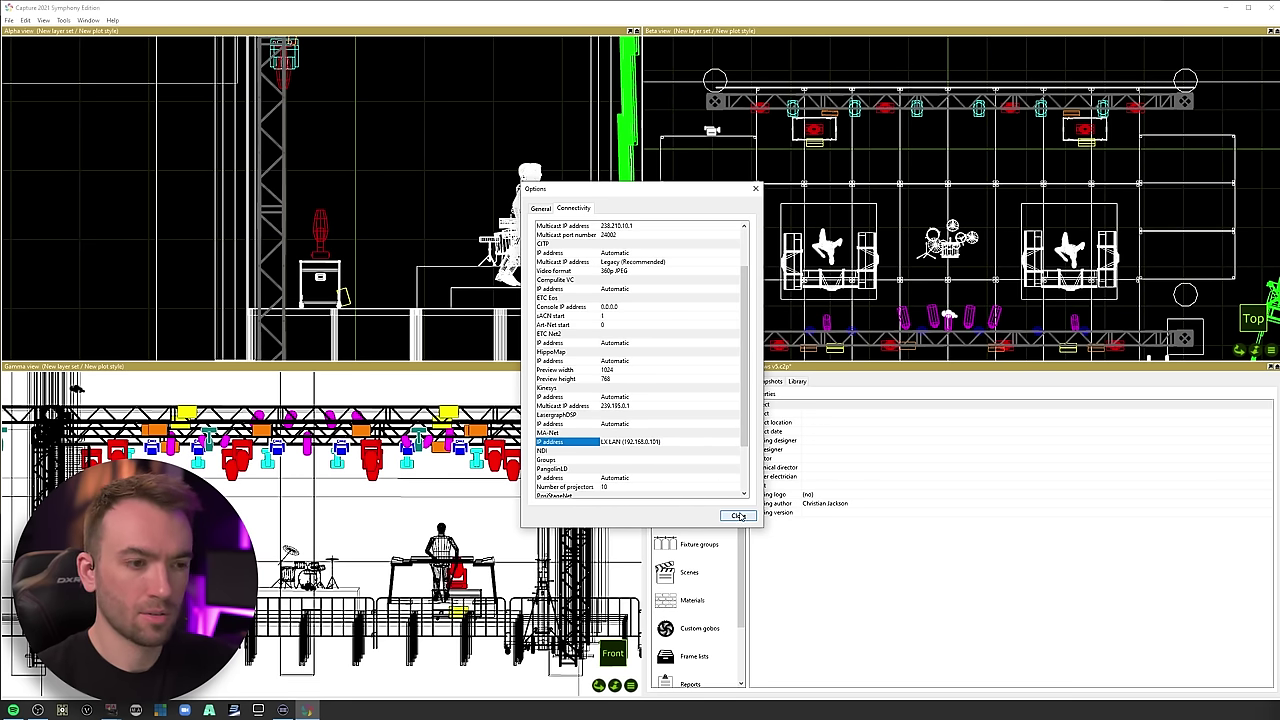
{"action": "left_click", "coordinate": [738, 516]}
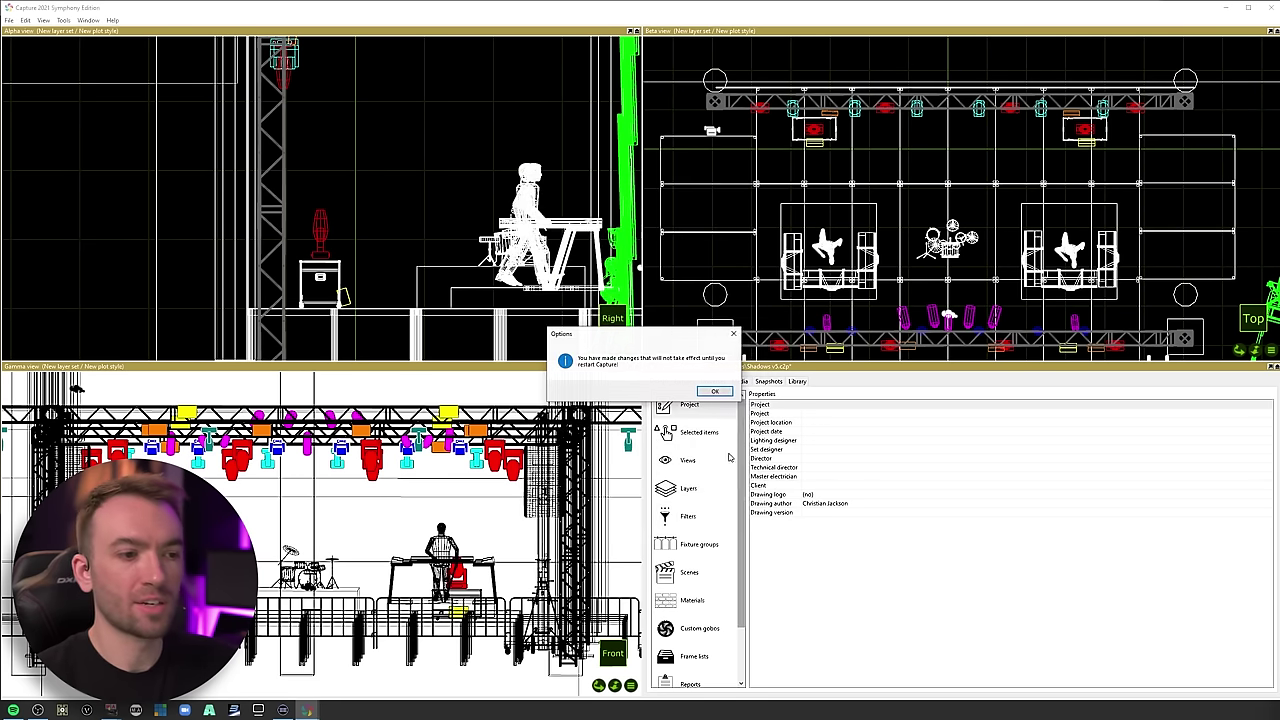
{"action": "left_click", "coordinate": [716, 395]}
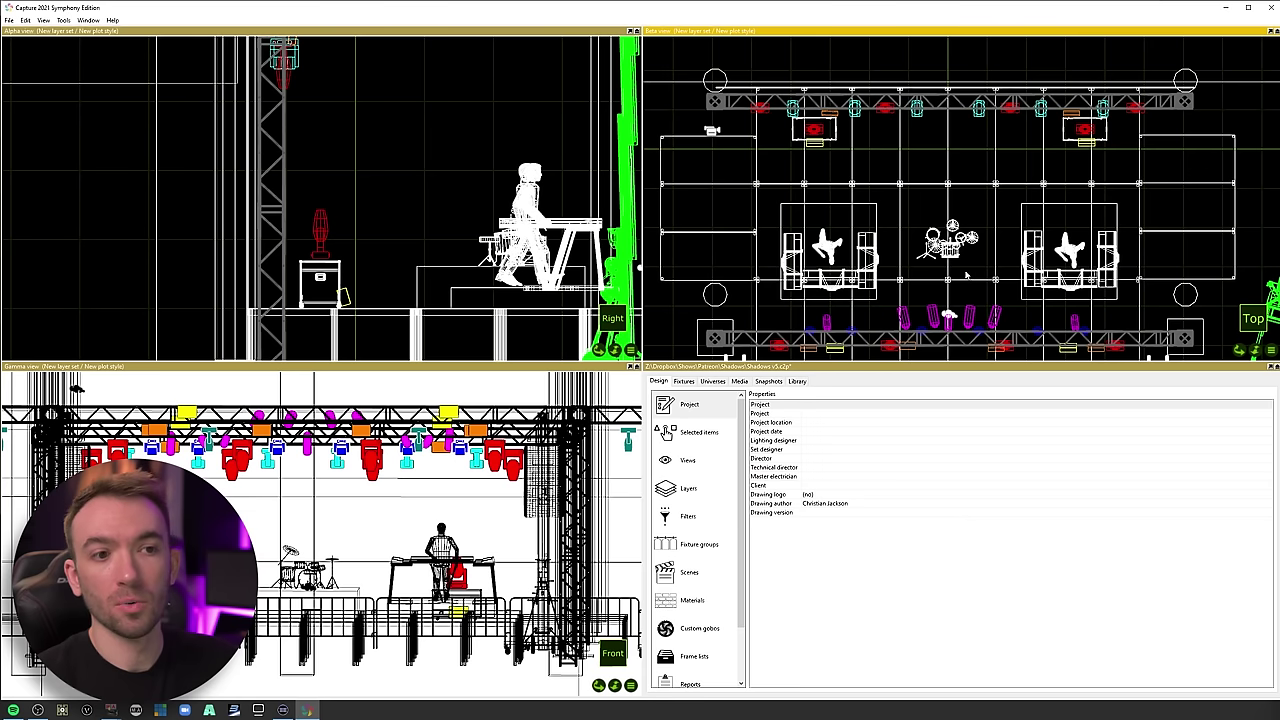
Close Capture and open grandMA2's MA Network Control, showing the 192.168.0.101 session master.
{"action": "left_click", "coordinate": [1271, 7]}
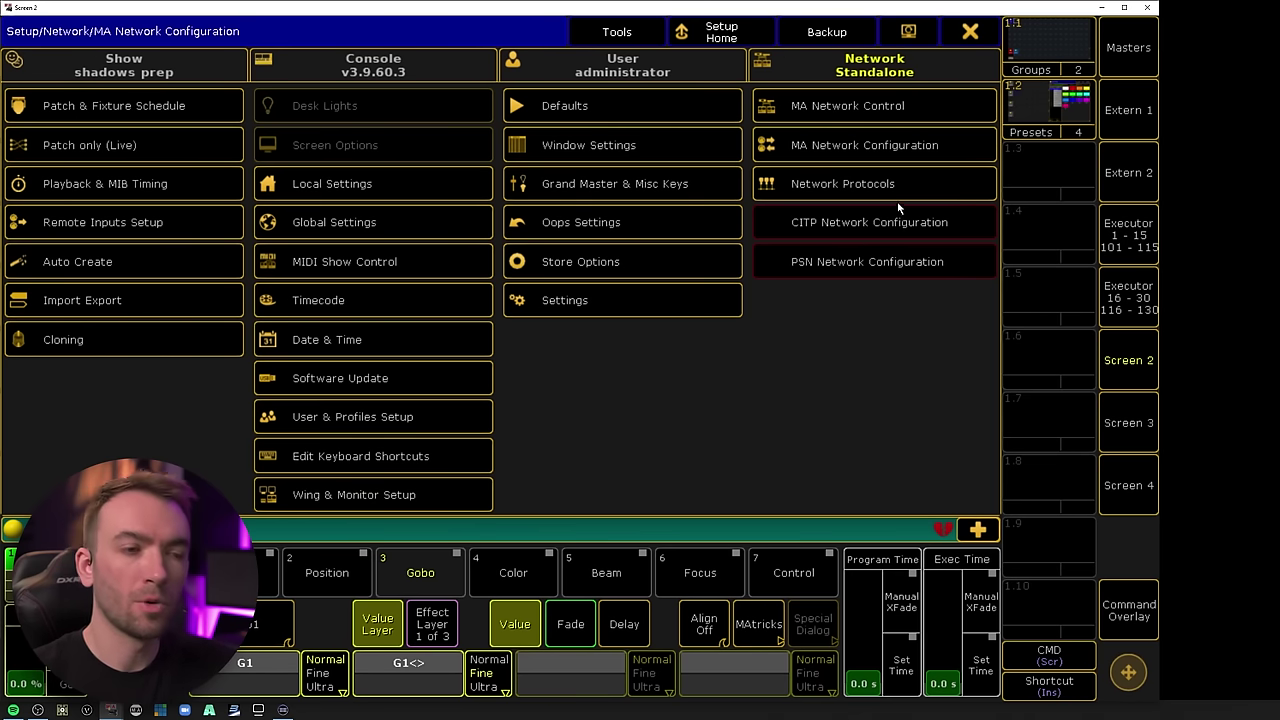
{"action": "left_click", "coordinate": [970, 32]}
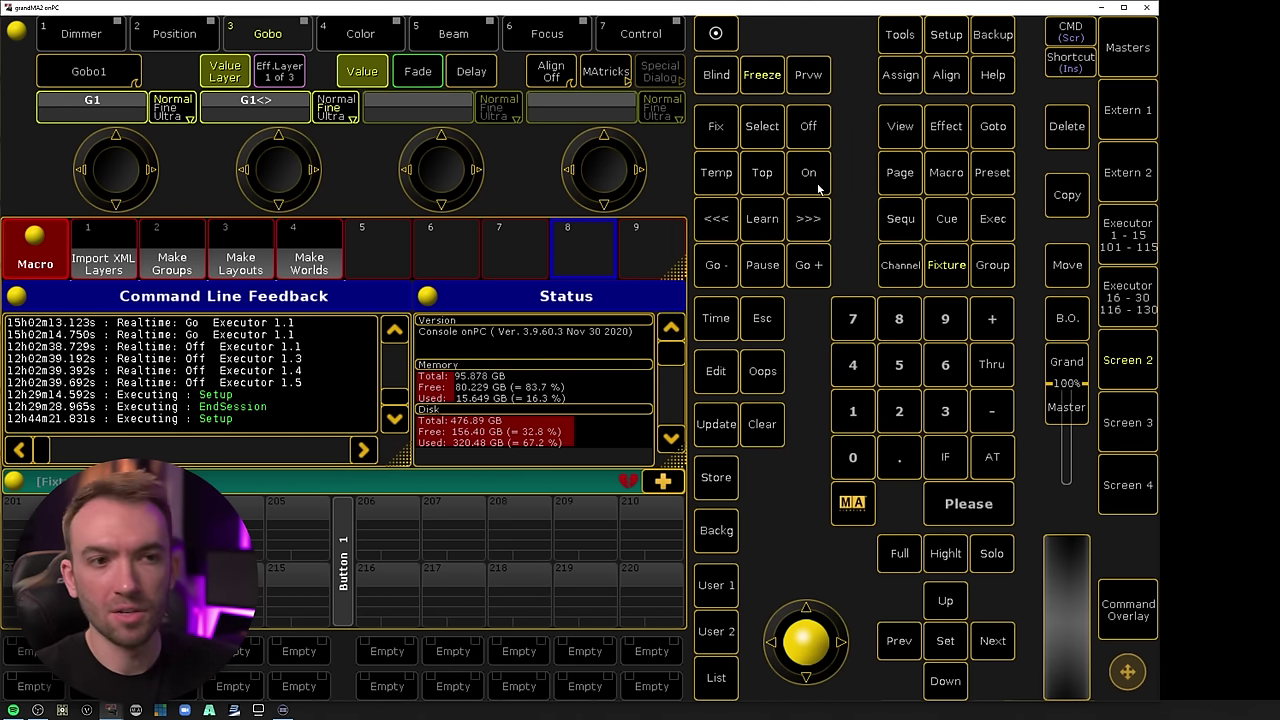
{"action": "left_click", "coordinate": [945, 36]}
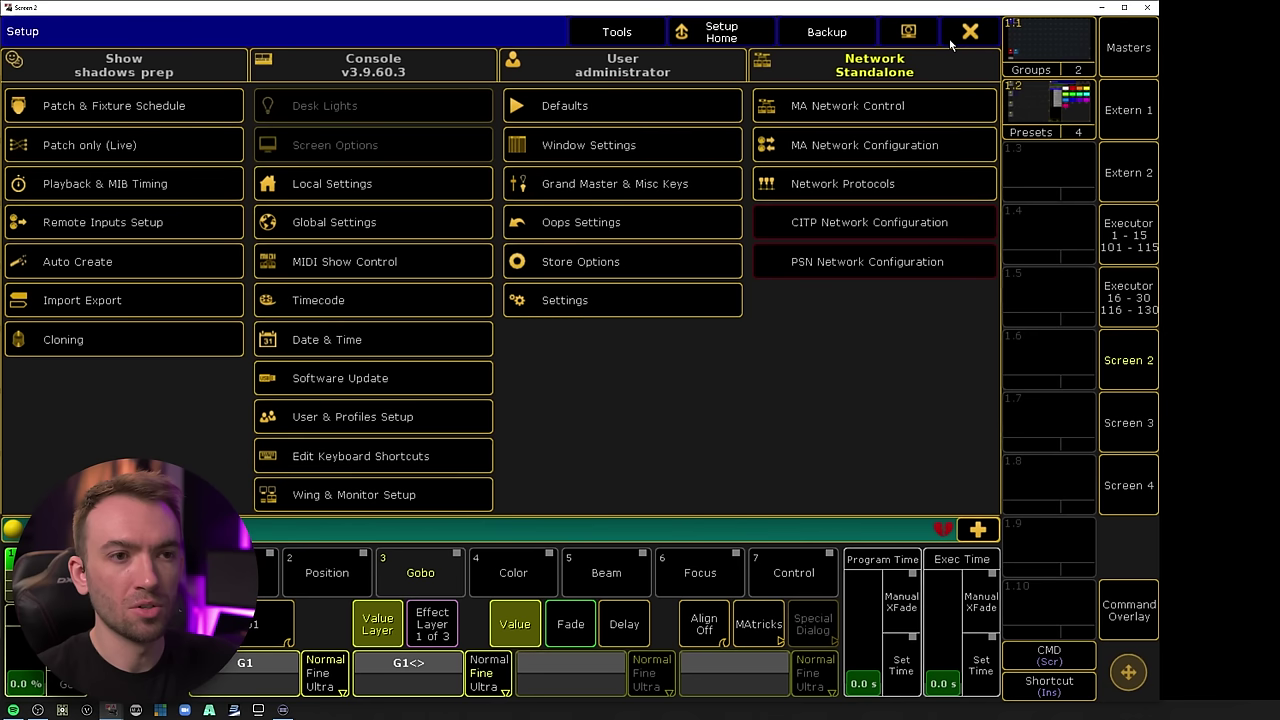
{"action": "left_click", "coordinate": [856, 105]}
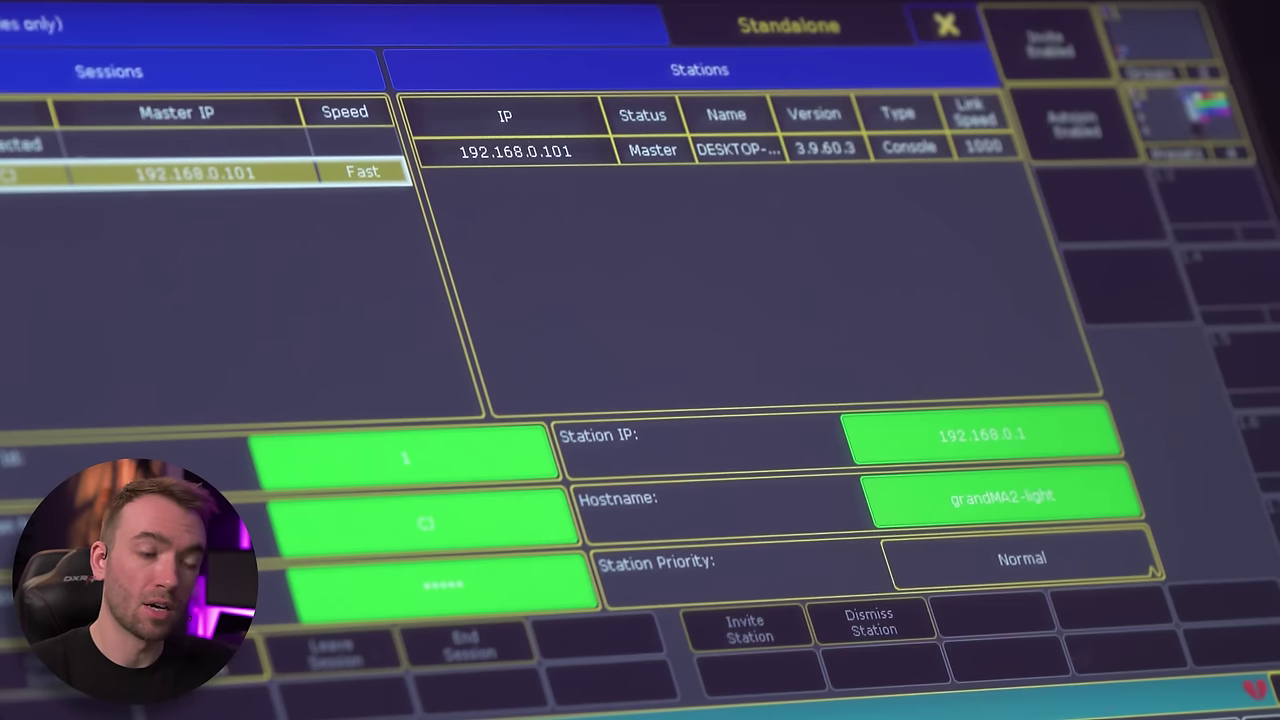
Show the station IP choices: 192.168.0.101, 10.0.0.238 and 127.0.0.1.
{"action": "left_click", "coordinate": [980, 435]}
{"action": "left_click", "coordinate": [300, 268]}
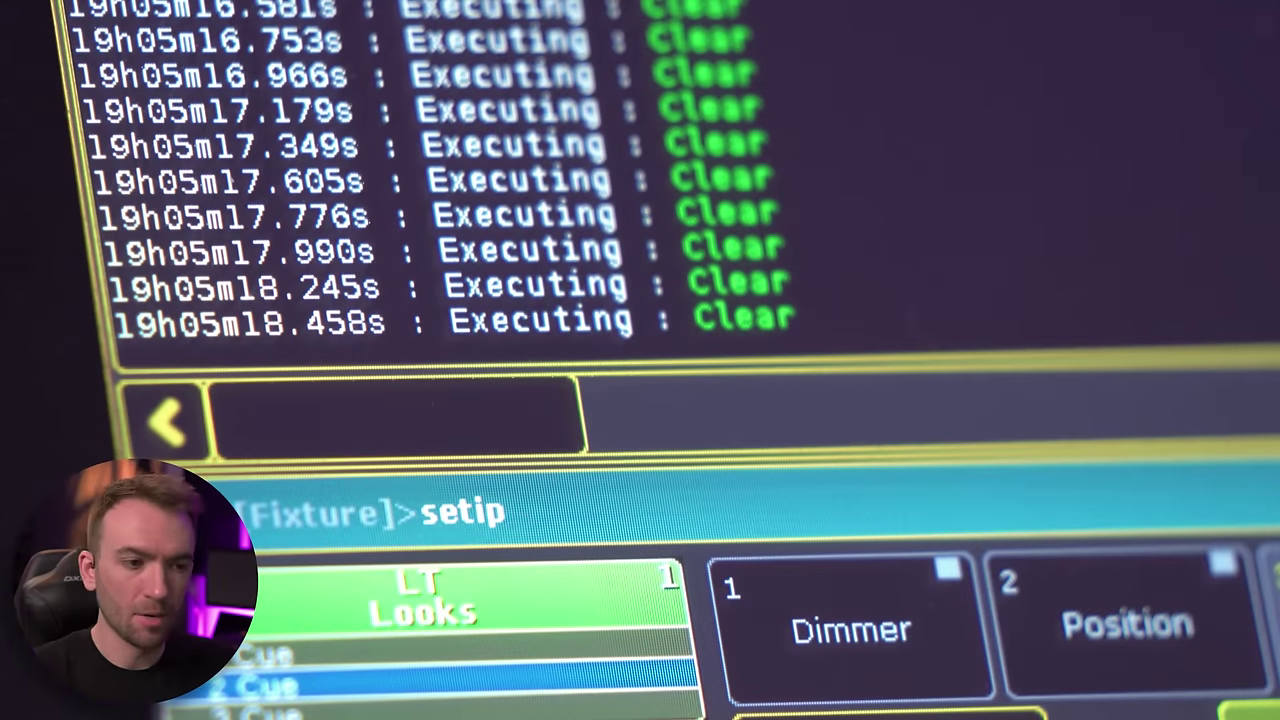
{"action": "type", "text": "eth0 192.168.0.1 /netmask=255"}
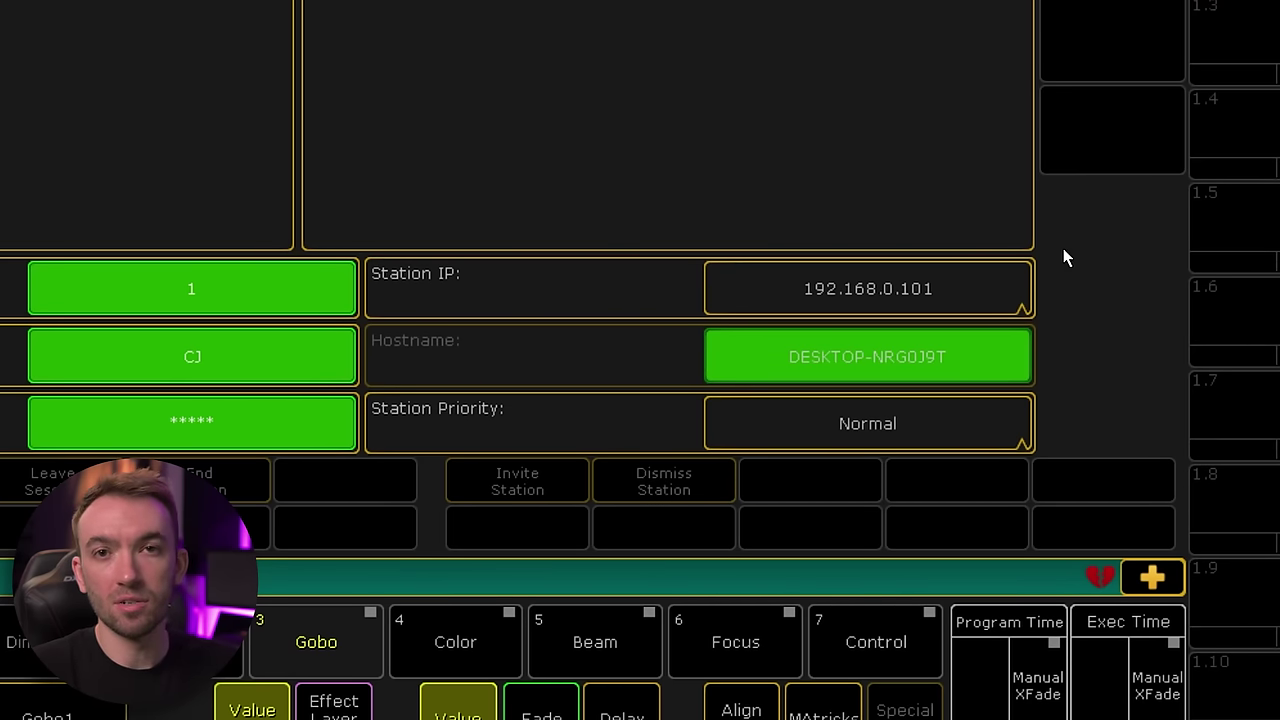
{"action": "left_click", "coordinate": [888, 290]}
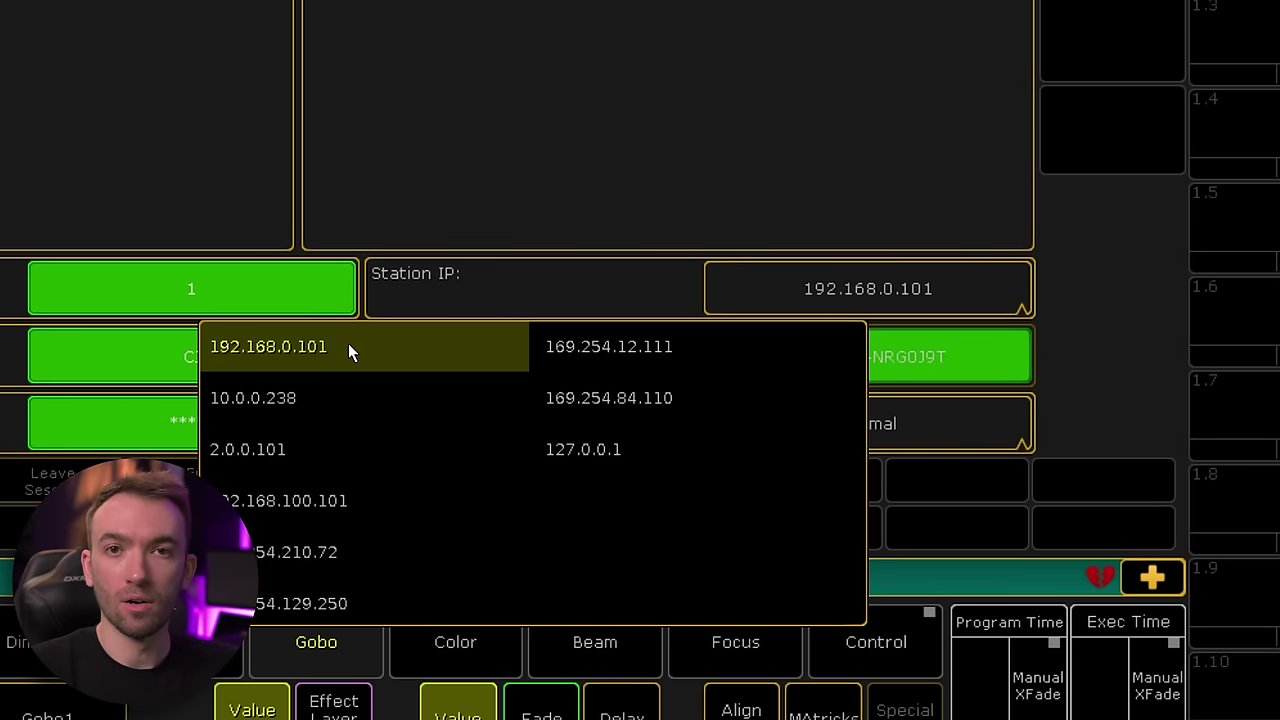
Set station IP 192.168.0.101 at Normal priority, then select the new session and this console.
{"action": "left_click", "coordinate": [348, 343]}
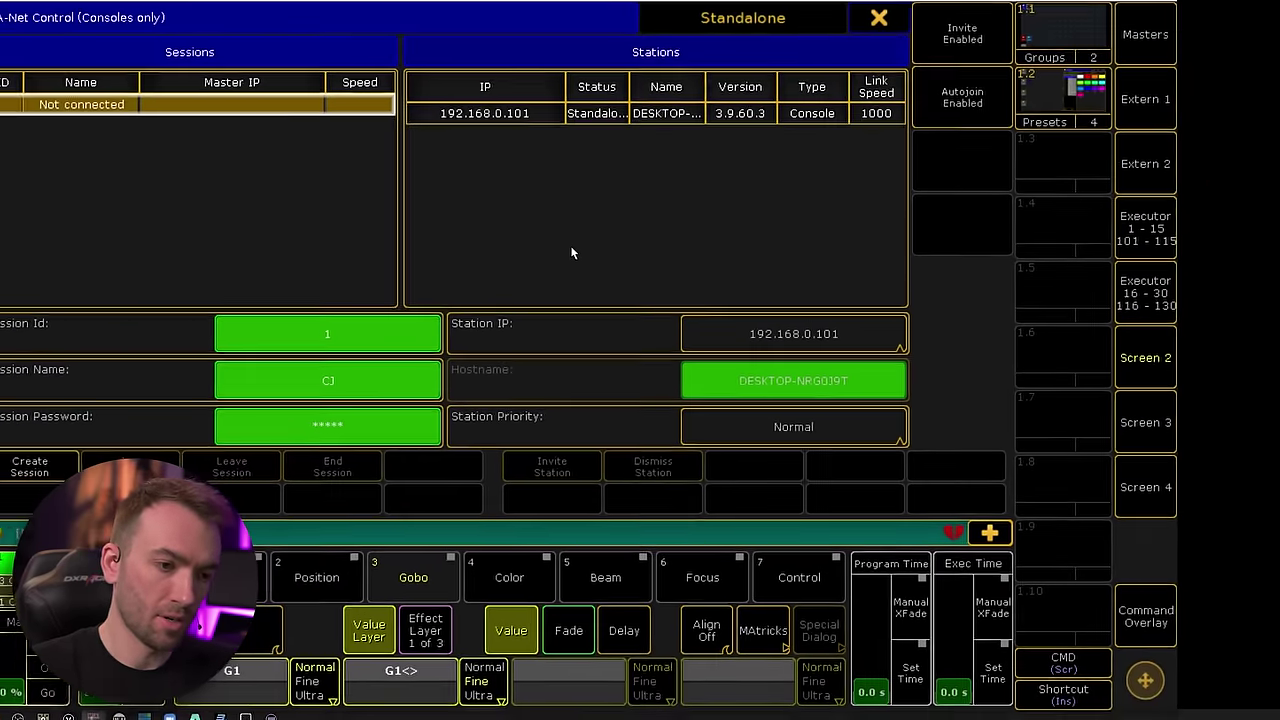
{"action": "left_click", "coordinate": [560, 427]}
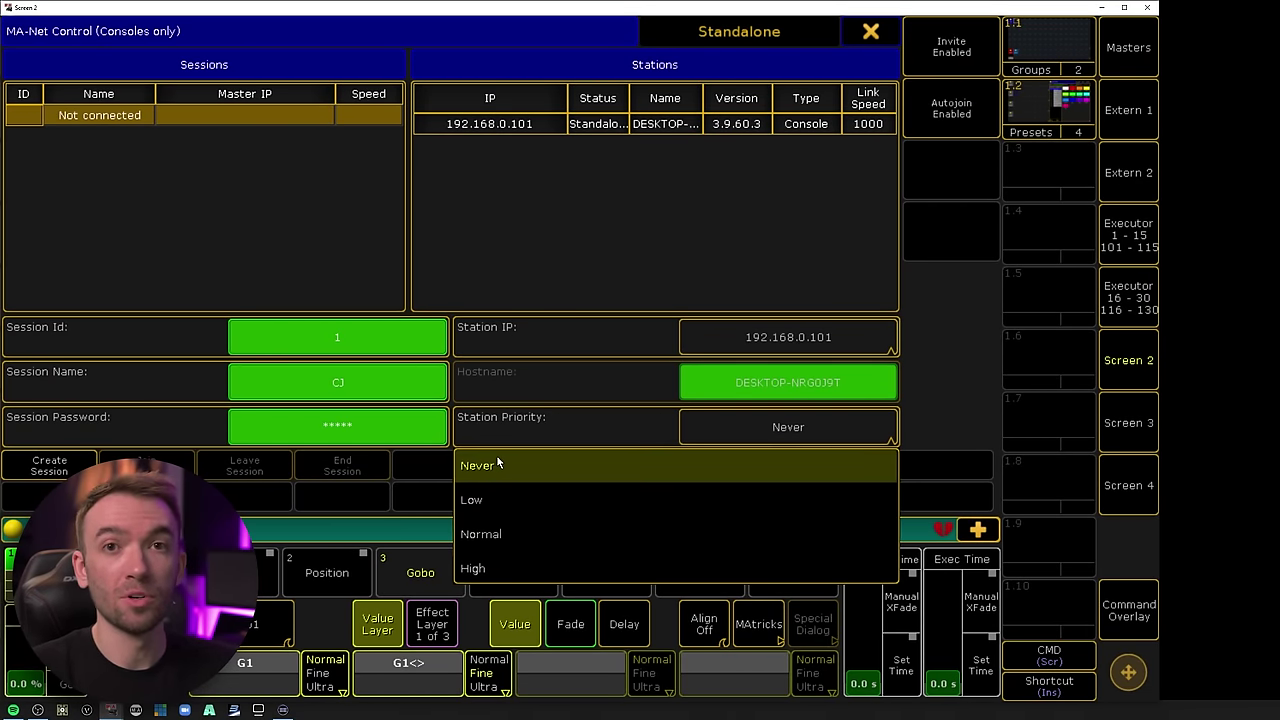
{"action": "left_click", "coordinate": [521, 535]}
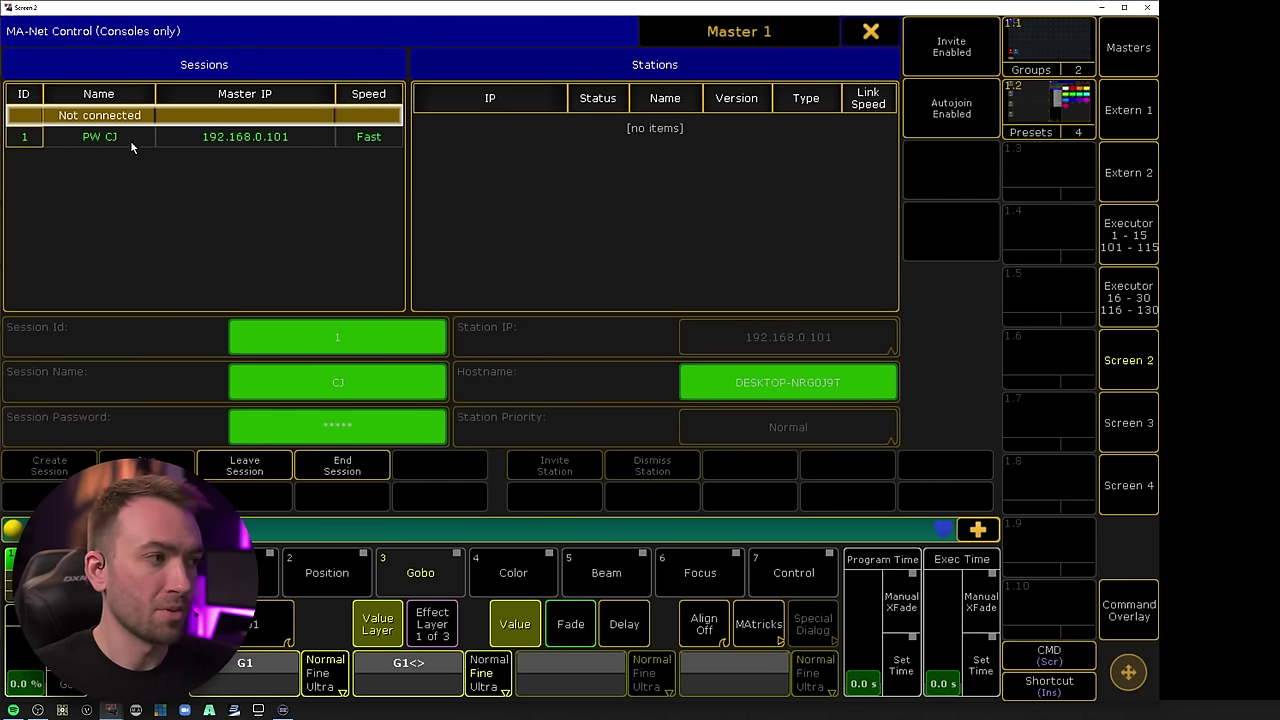
{"action": "left_click", "coordinate": [82, 138]}
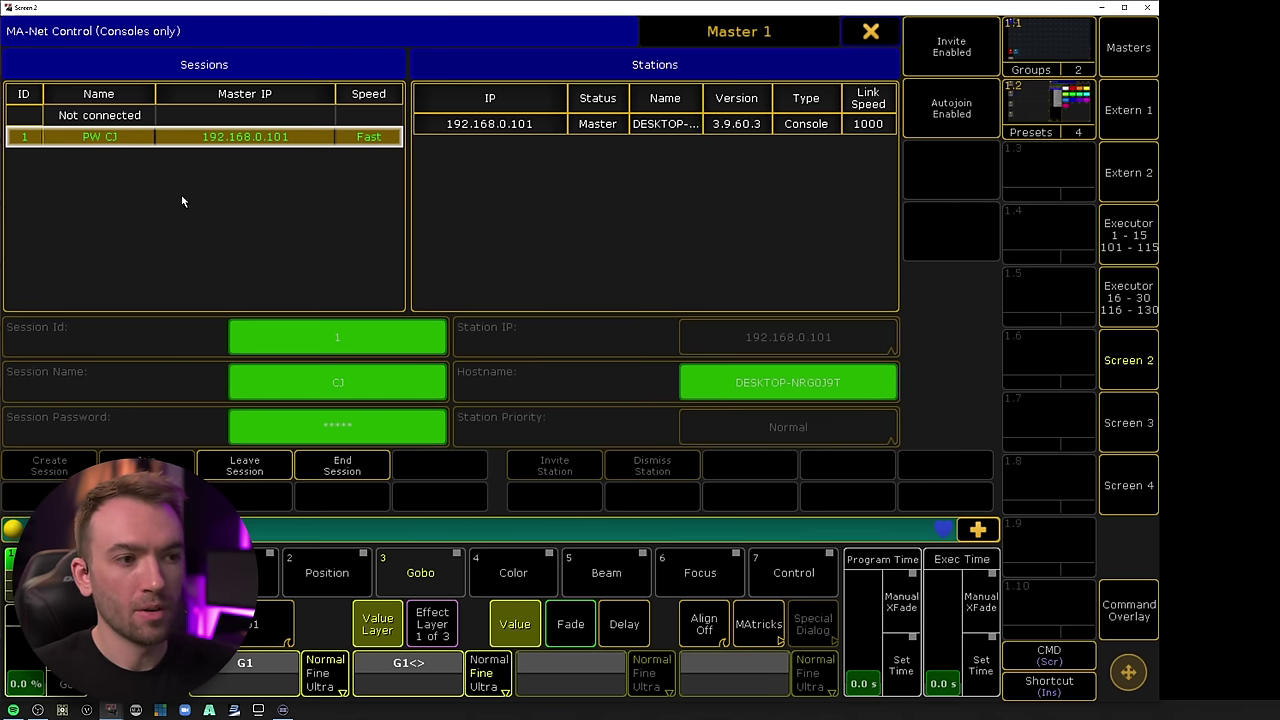
{"action": "left_click", "coordinate": [688, 123]}
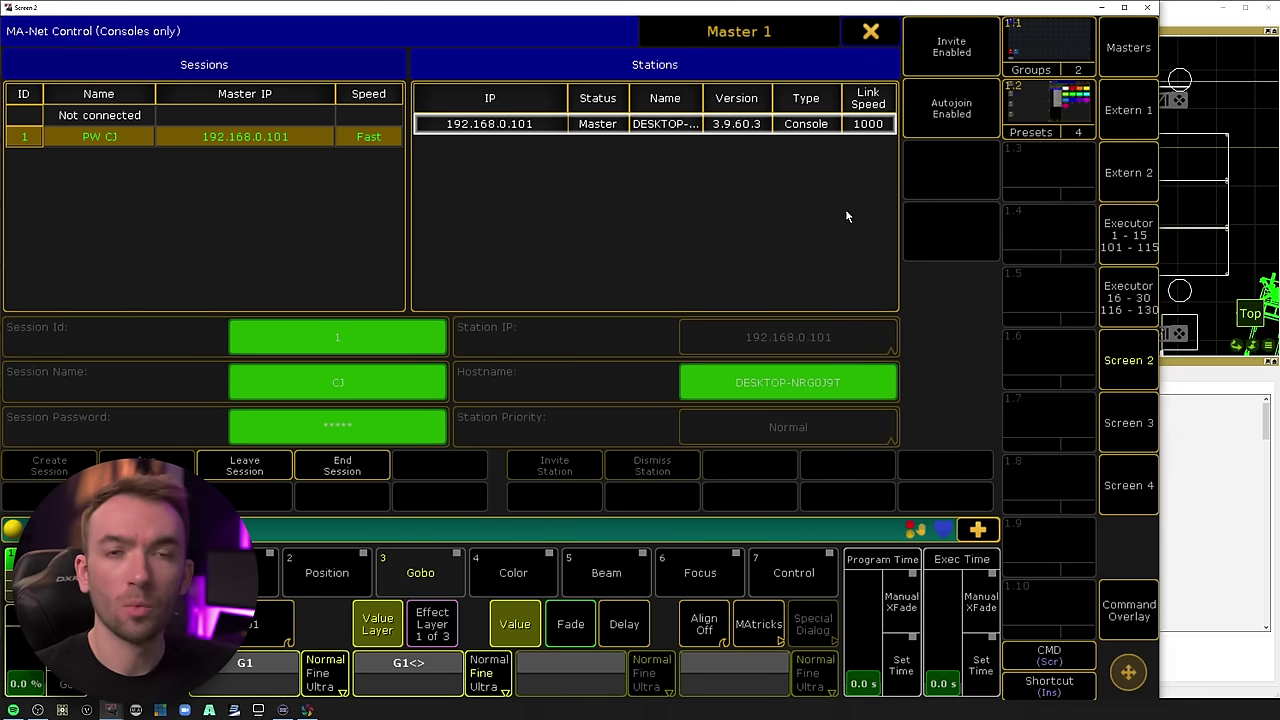
{"action": "left_click", "coordinate": [869, 34]}
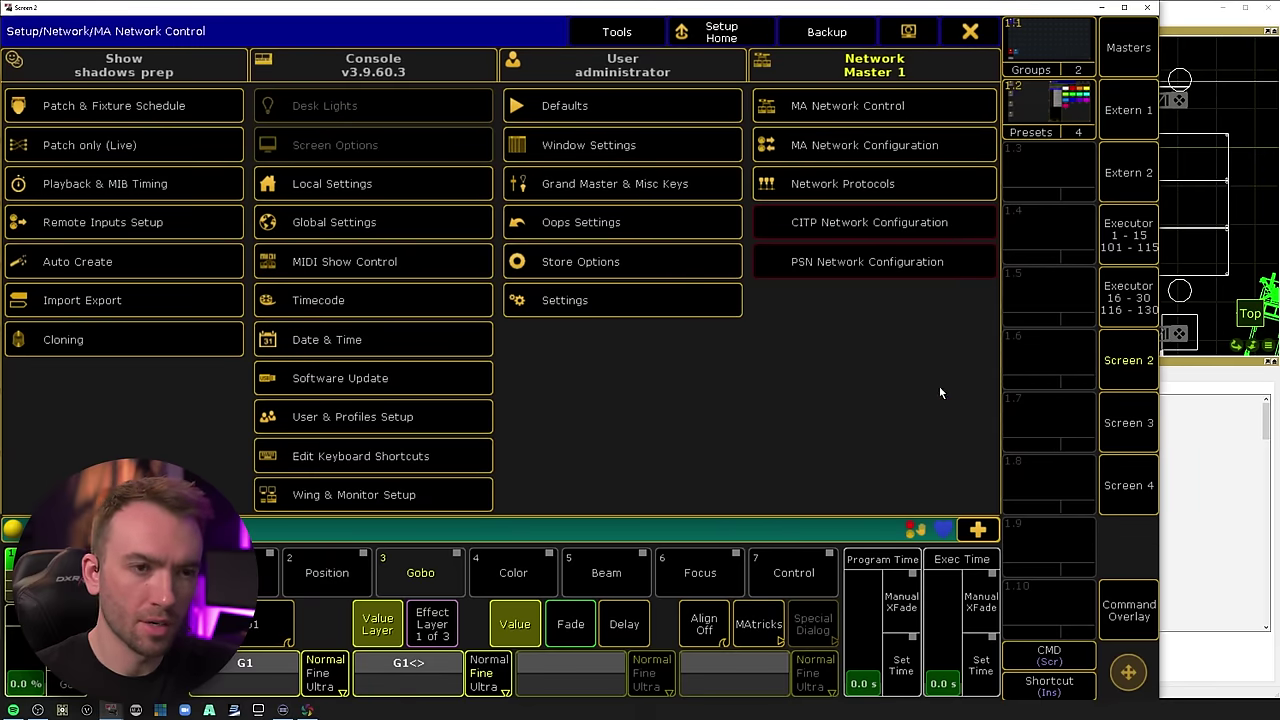
{"action": "left_click", "coordinate": [970, 31]}
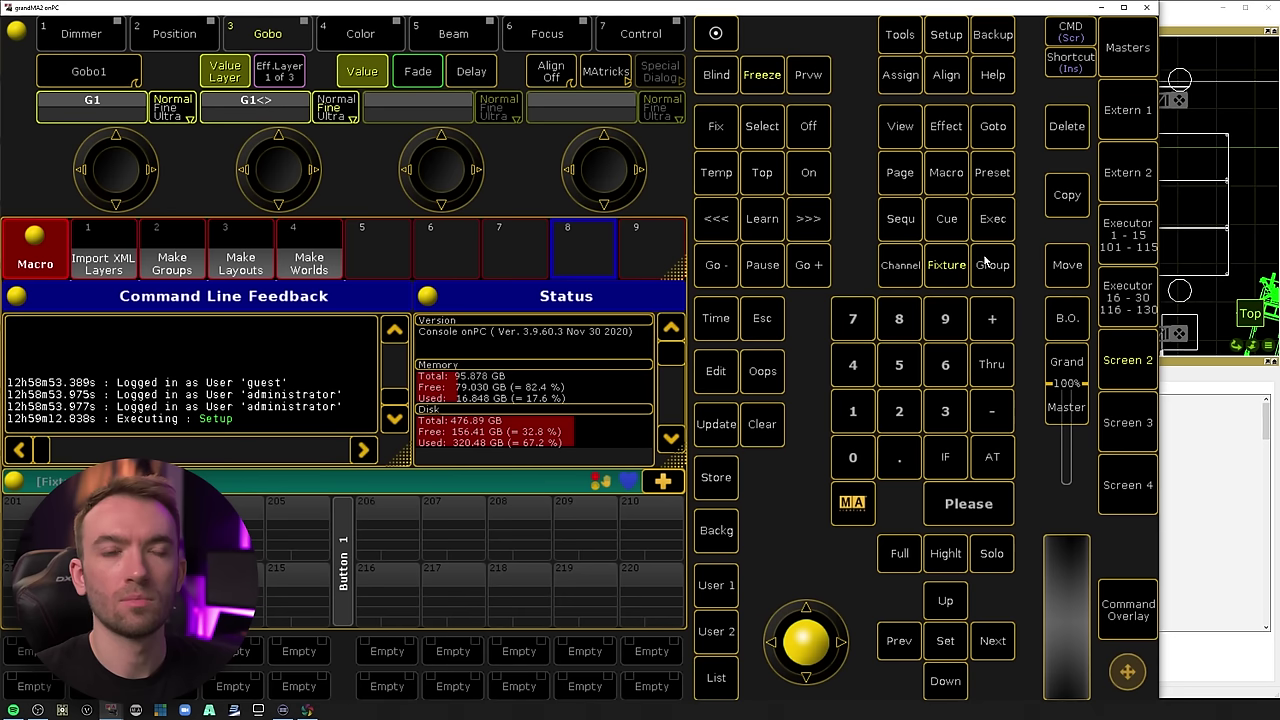
{"action": "left_click", "coordinate": [955, 36]}
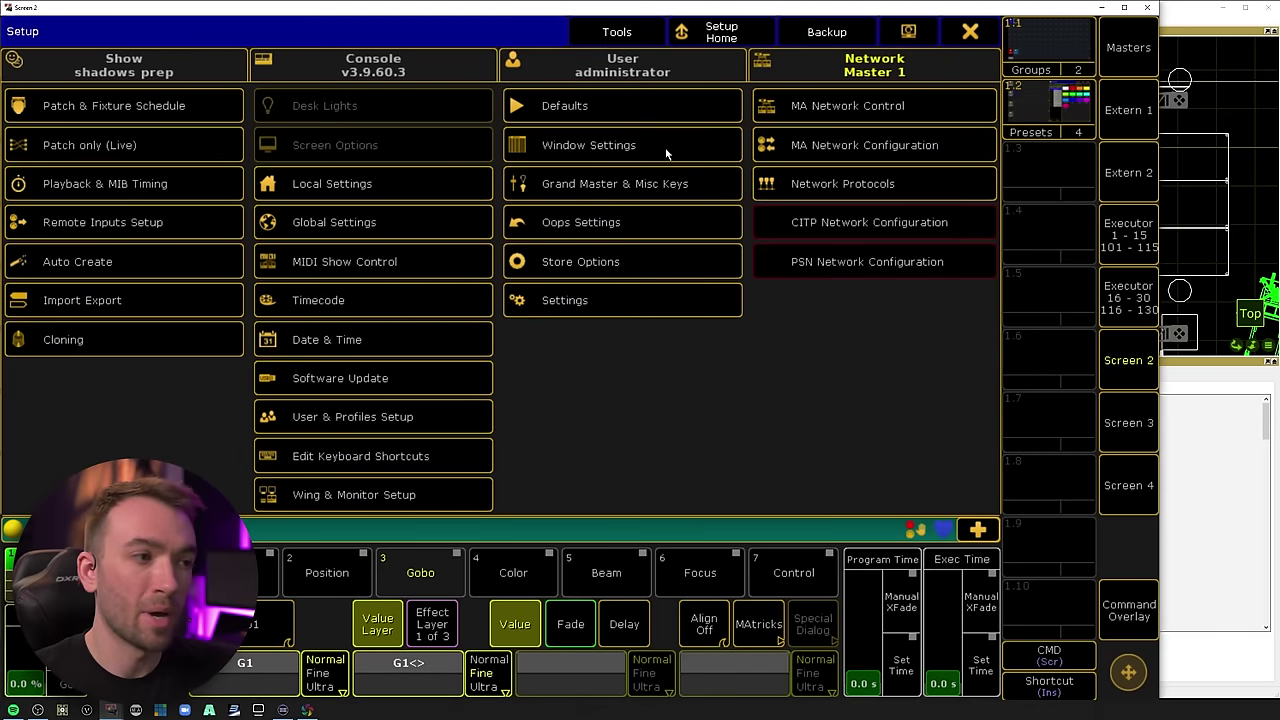
{"action": "left_click", "coordinate": [100, 145]}
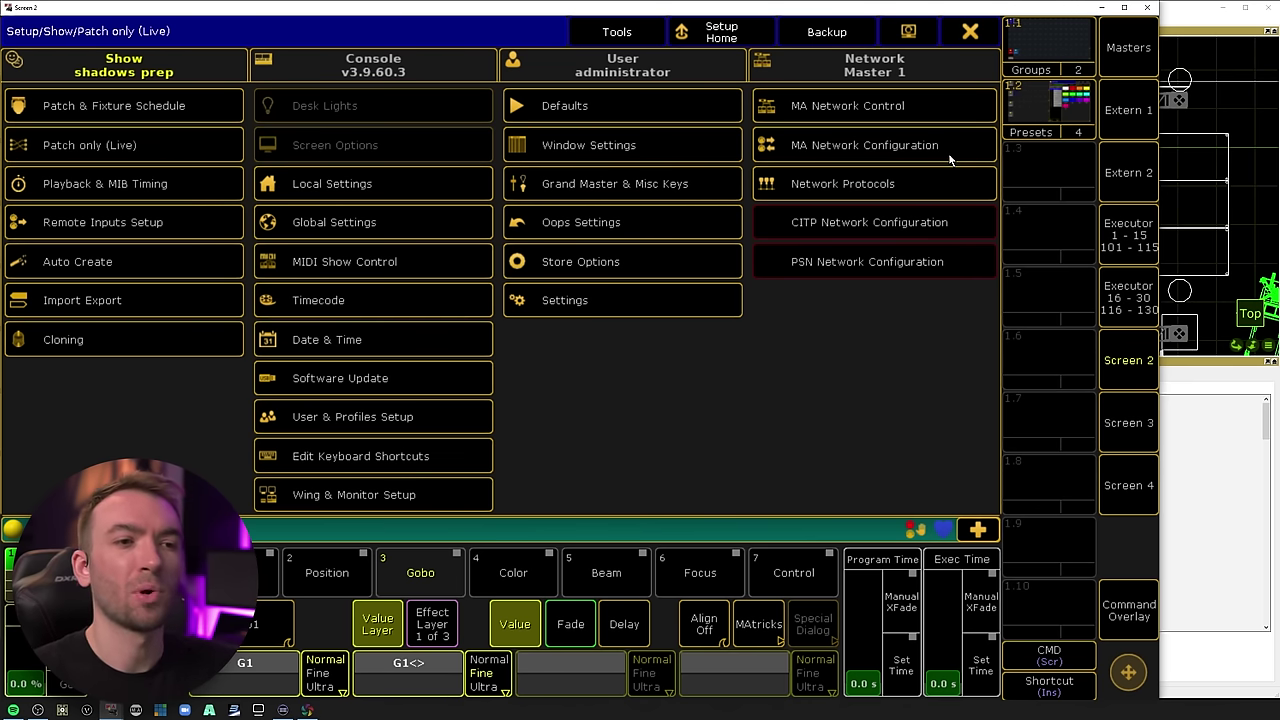
{"action": "left_click", "coordinate": [940, 152]}
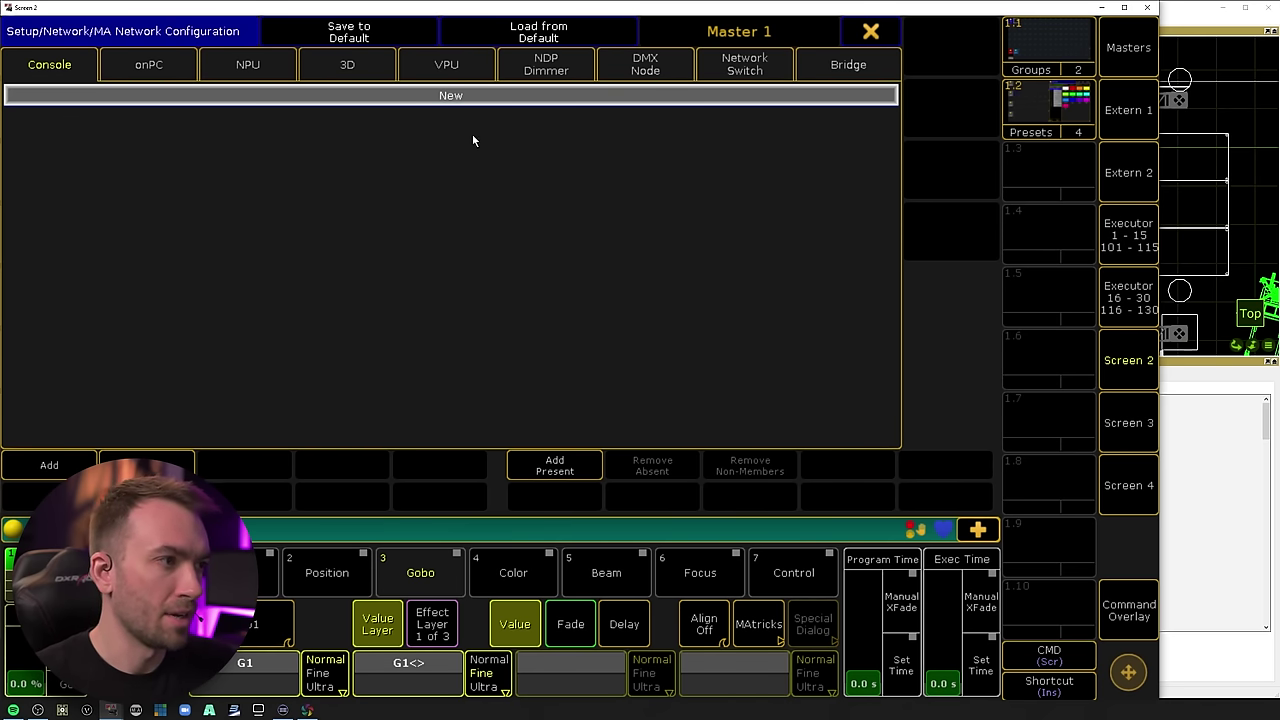
{"action": "left_click", "coordinate": [871, 31]}
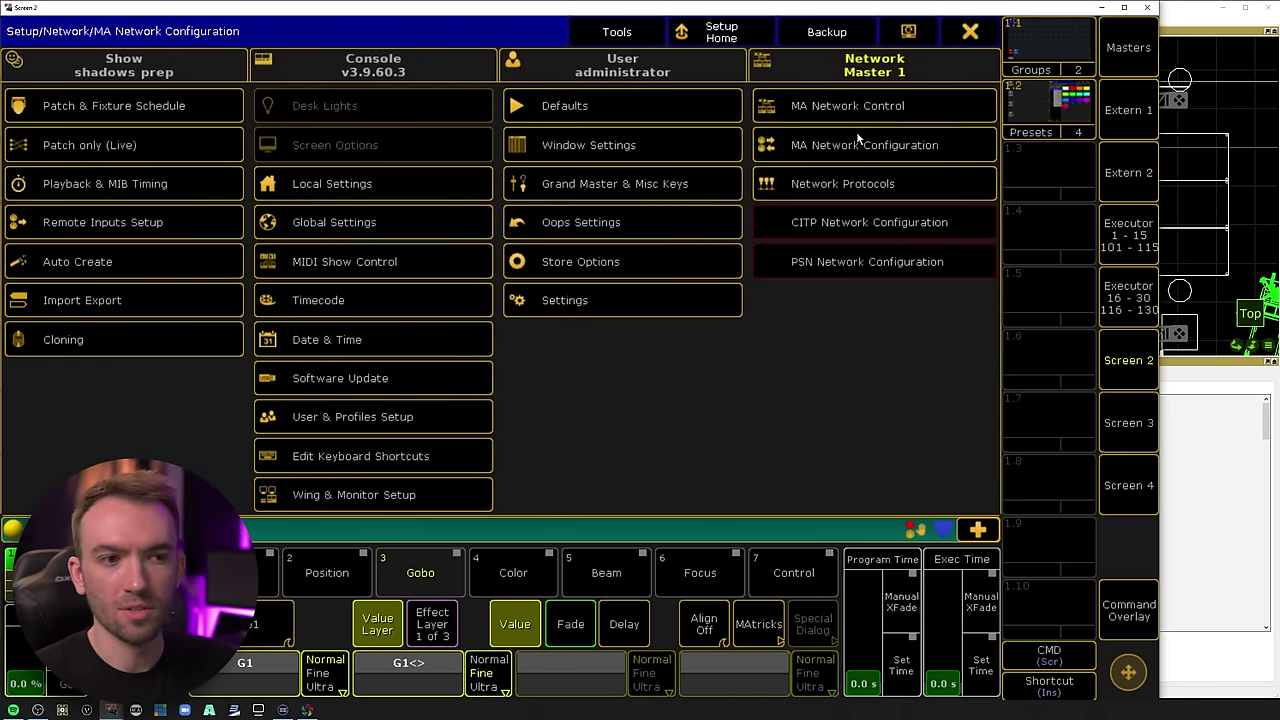
{"action": "left_click", "coordinate": [866, 150]}
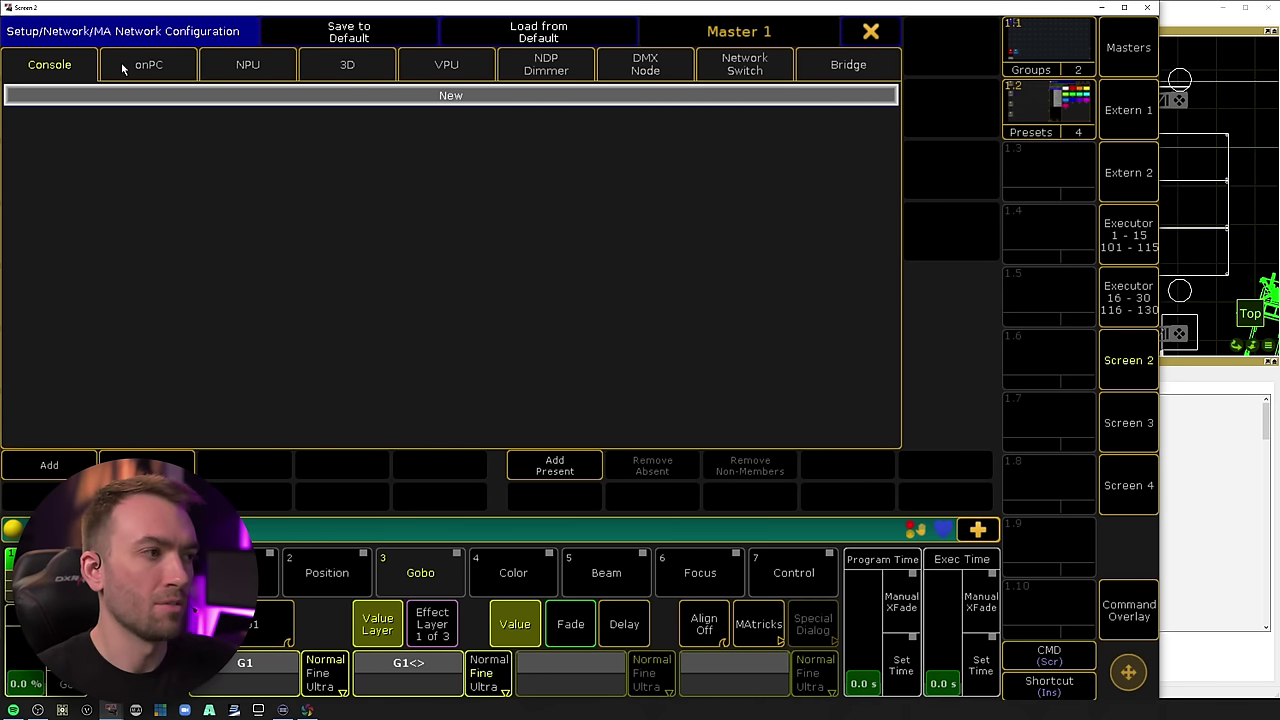
{"action": "left_click", "coordinate": [183, 76]}
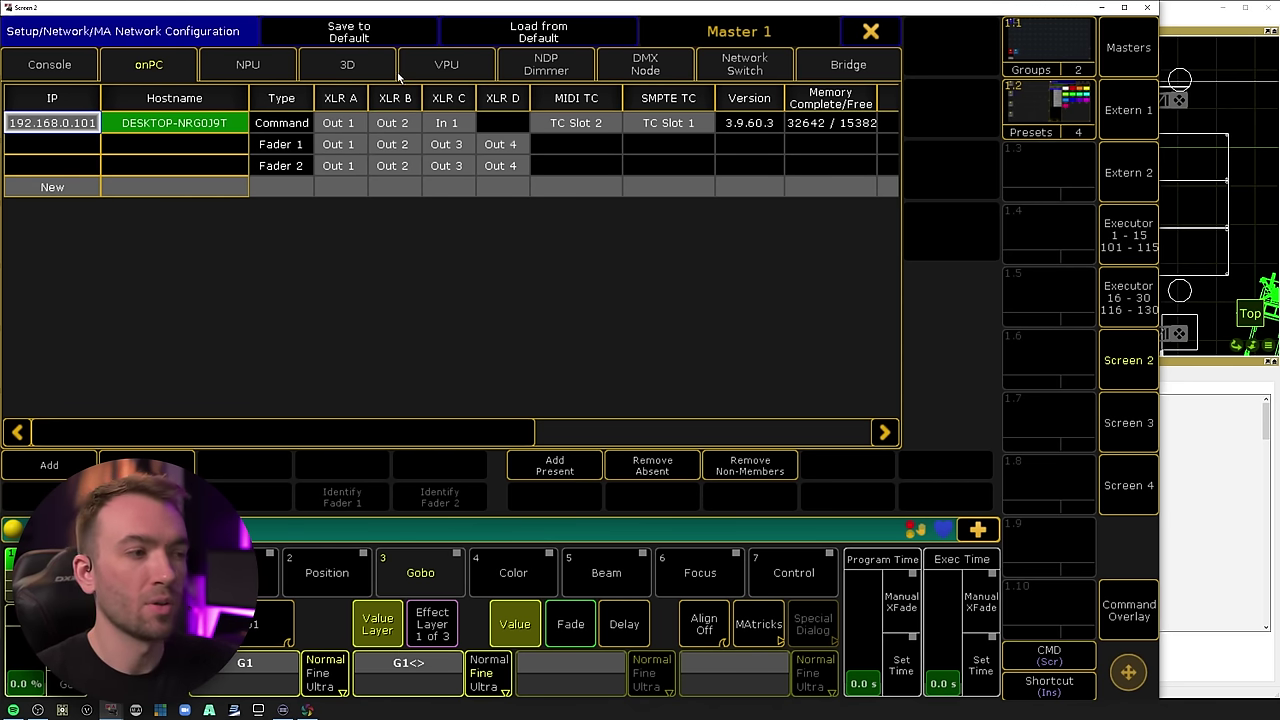
{"action": "left_click", "coordinate": [652, 70]}
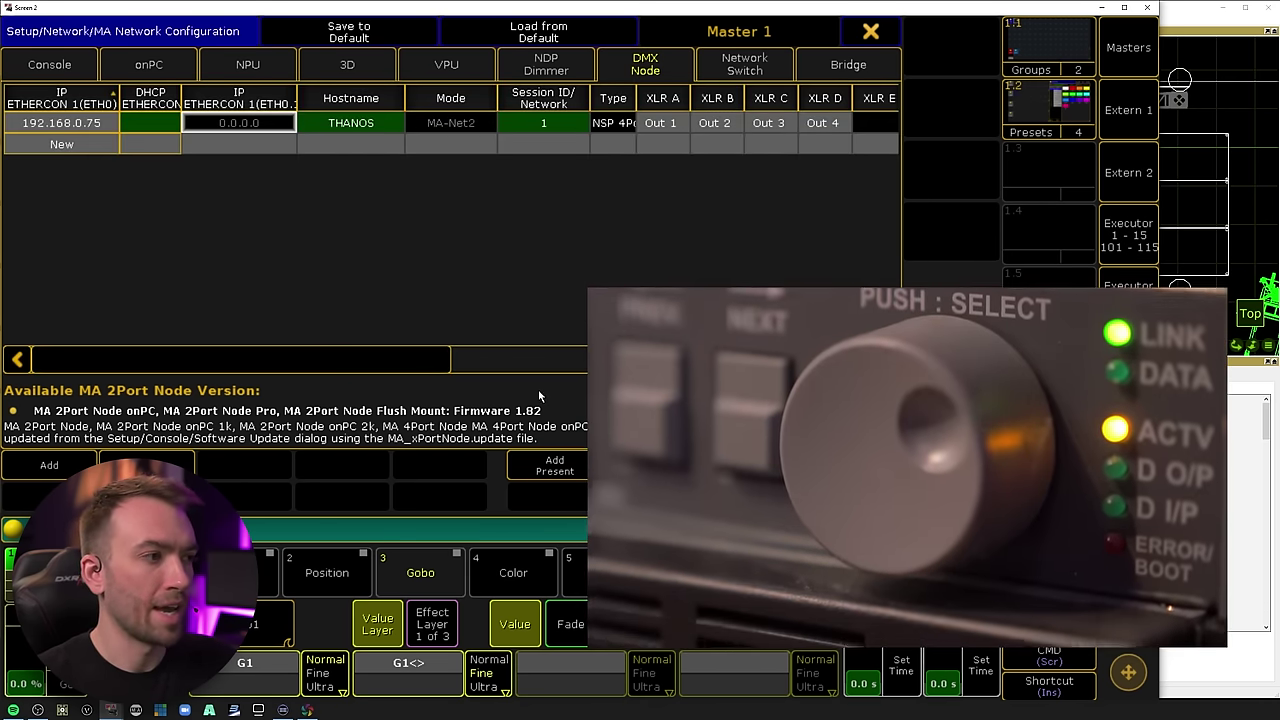
{"action": "left_click", "coordinate": [545, 123]}
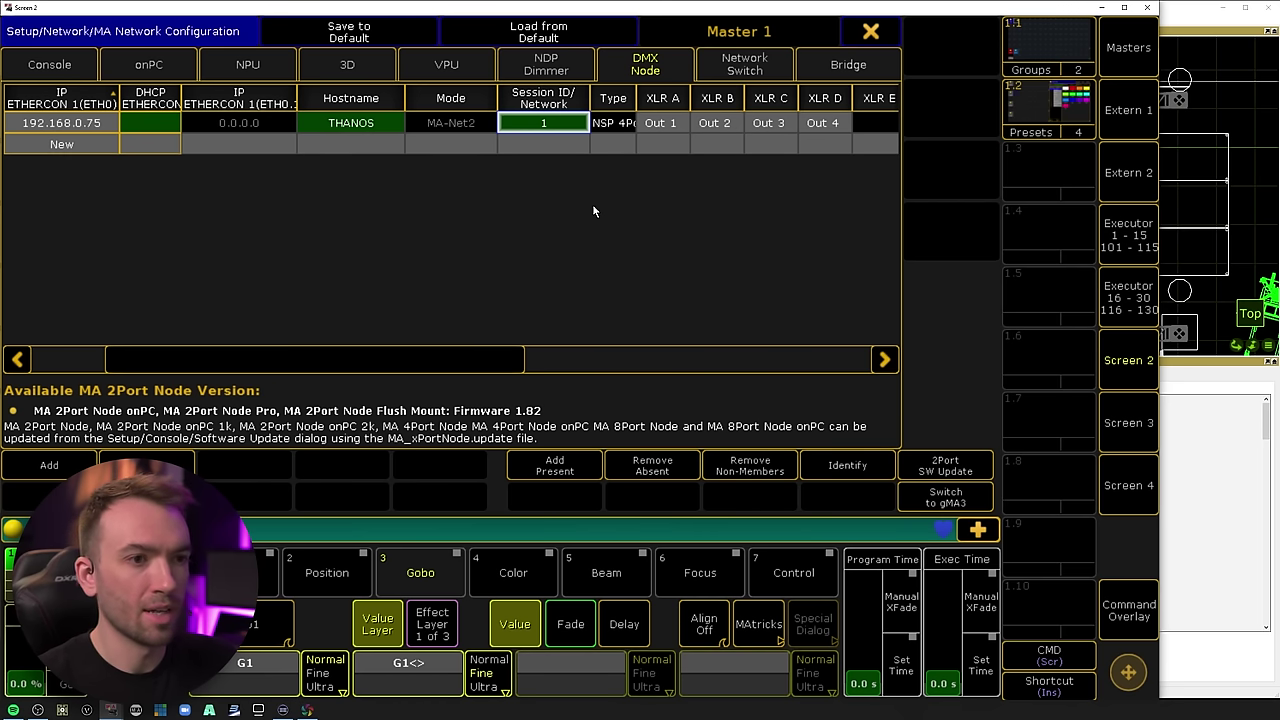
{"action": "left_click", "coordinate": [875, 34]}
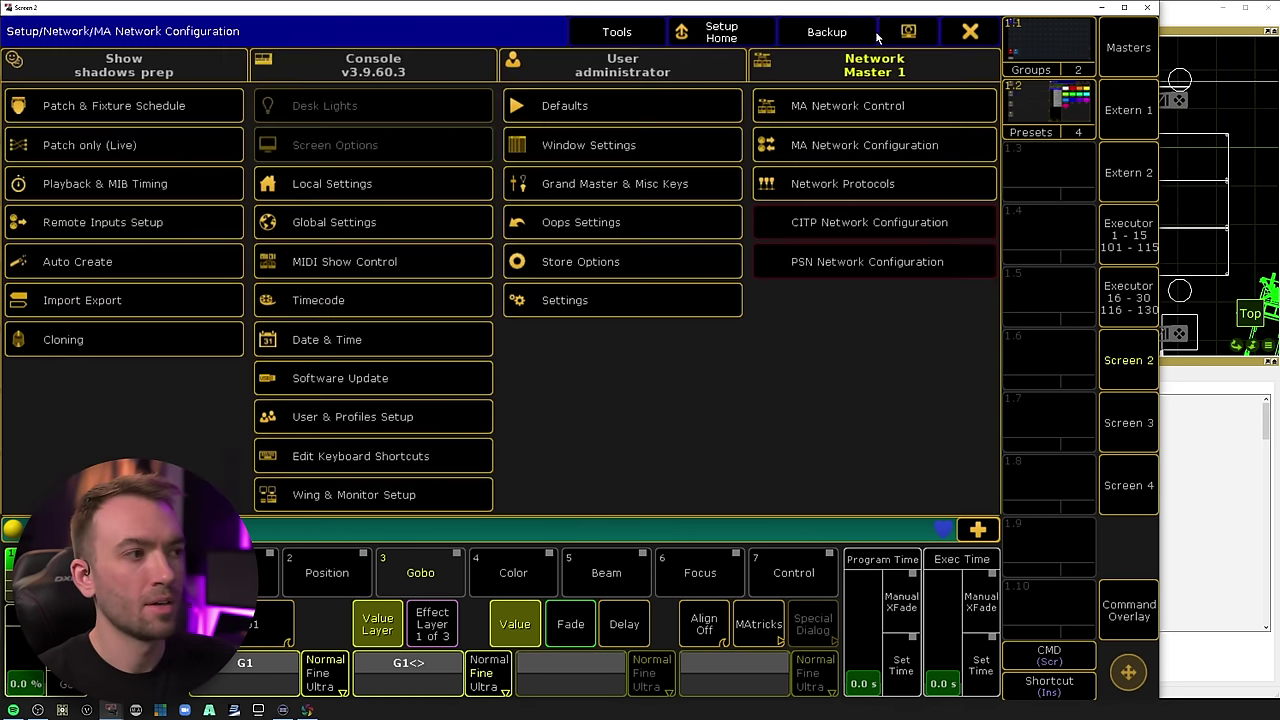
Open the live patch's DMX universe list and request every universe so all are granted.
{"action": "left_click", "coordinate": [141, 144]}
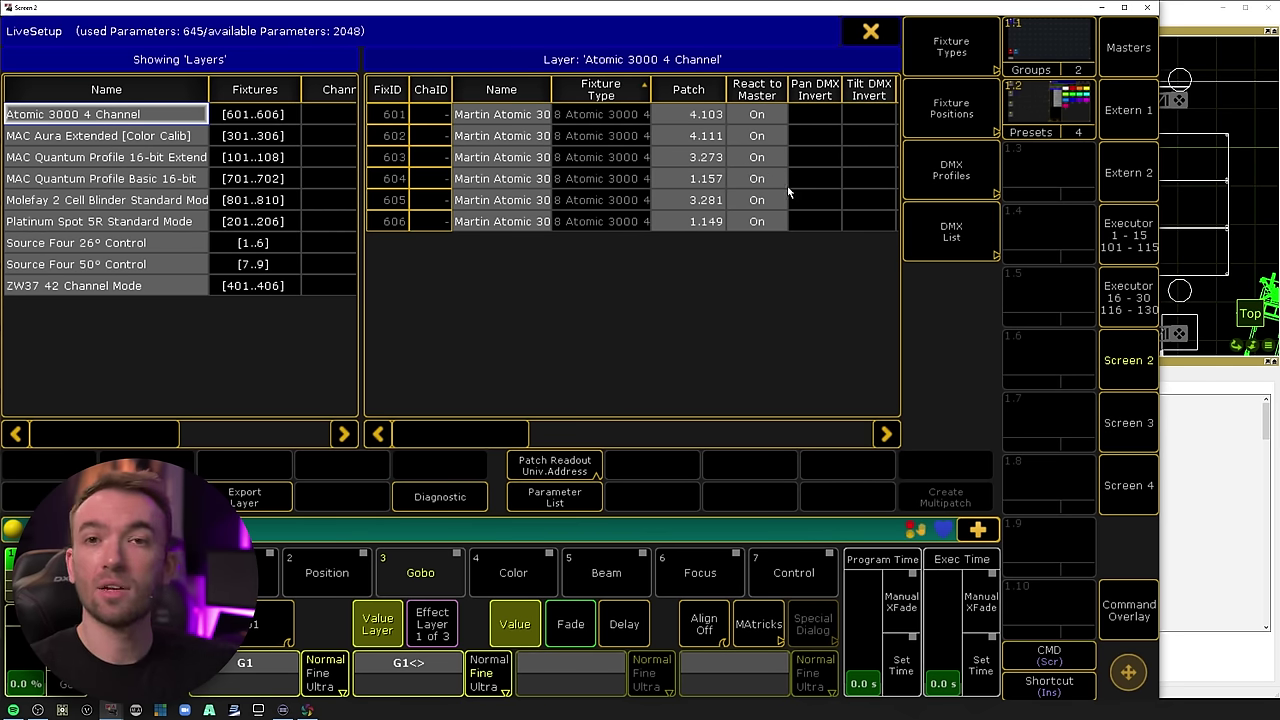
{"action": "left_click", "coordinate": [951, 230]}
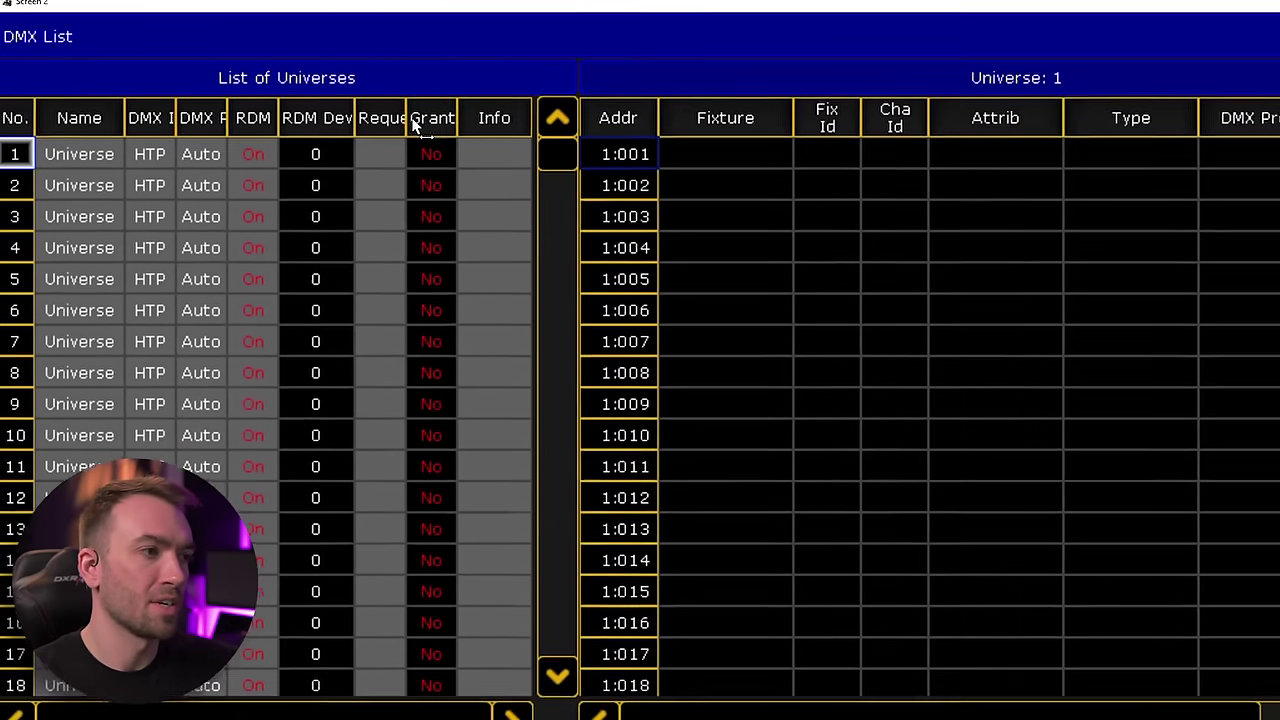
{"action": "left_click_drag", "start_coordinate": [283, 87], "coordinate": [331, 87]}
{"action": "left_click", "coordinate": [440, 121]}
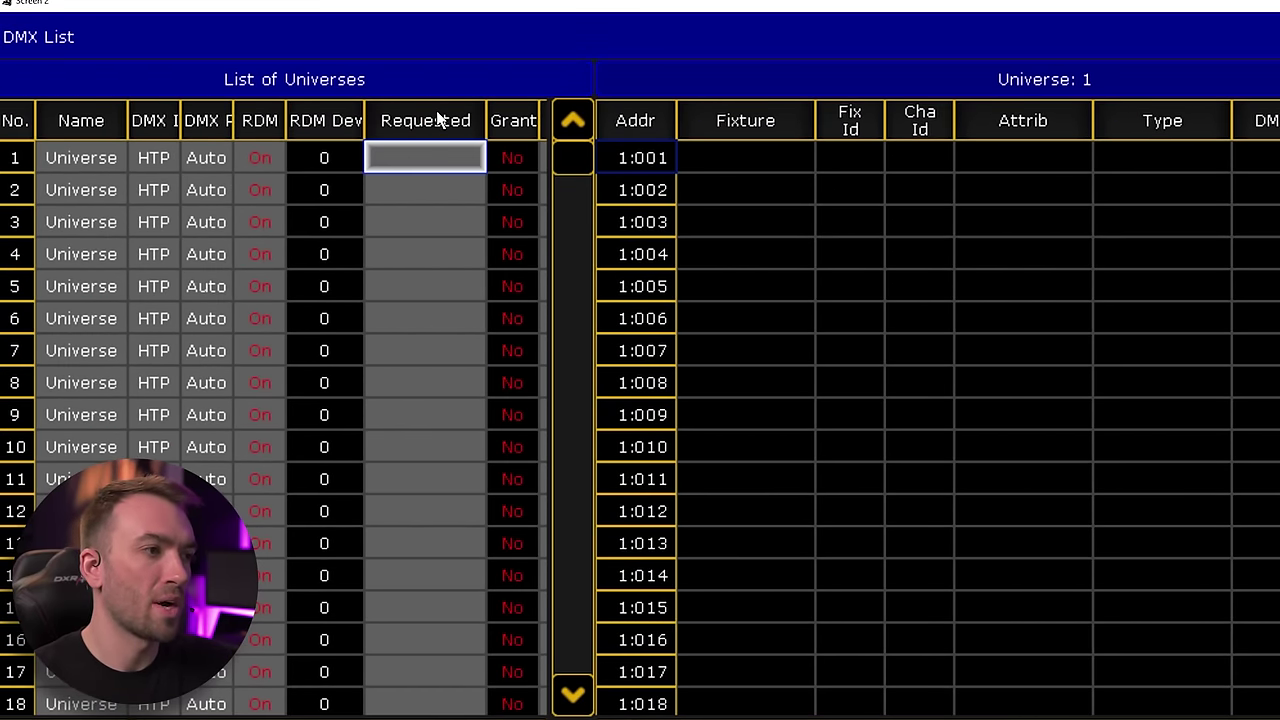
{"action": "left_click", "coordinate": [407, 193]}
Resize the Requested and Granted columns and view universe 2's fixture patch.
{"action": "left_click_drag", "start_coordinate": [484, 125], "coordinate": [512, 125]}
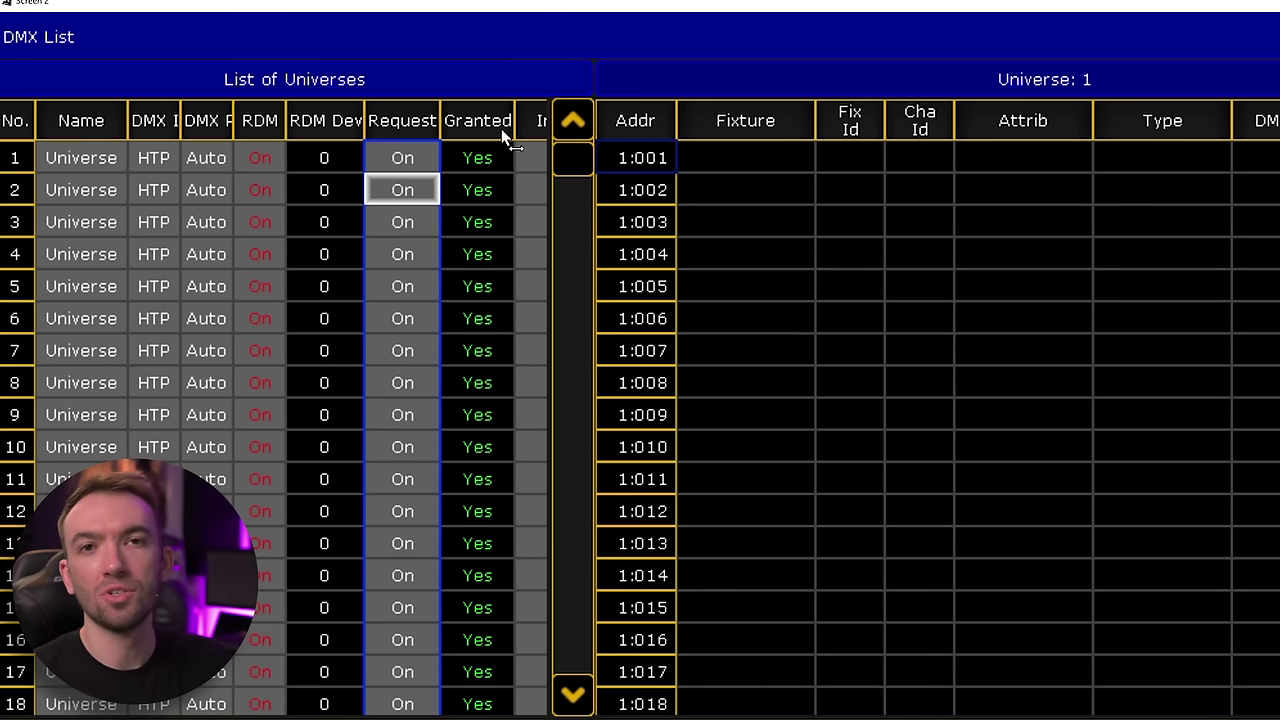
{"action": "mouse_move", "coordinate": [572, 168]}
{"action": "left_mouse_down"}
{"action": "mouse_move", "coordinate": [577, 194]}
{"action": "mouse_move", "coordinate": [565, 157]}
{"action": "left_mouse_up"}
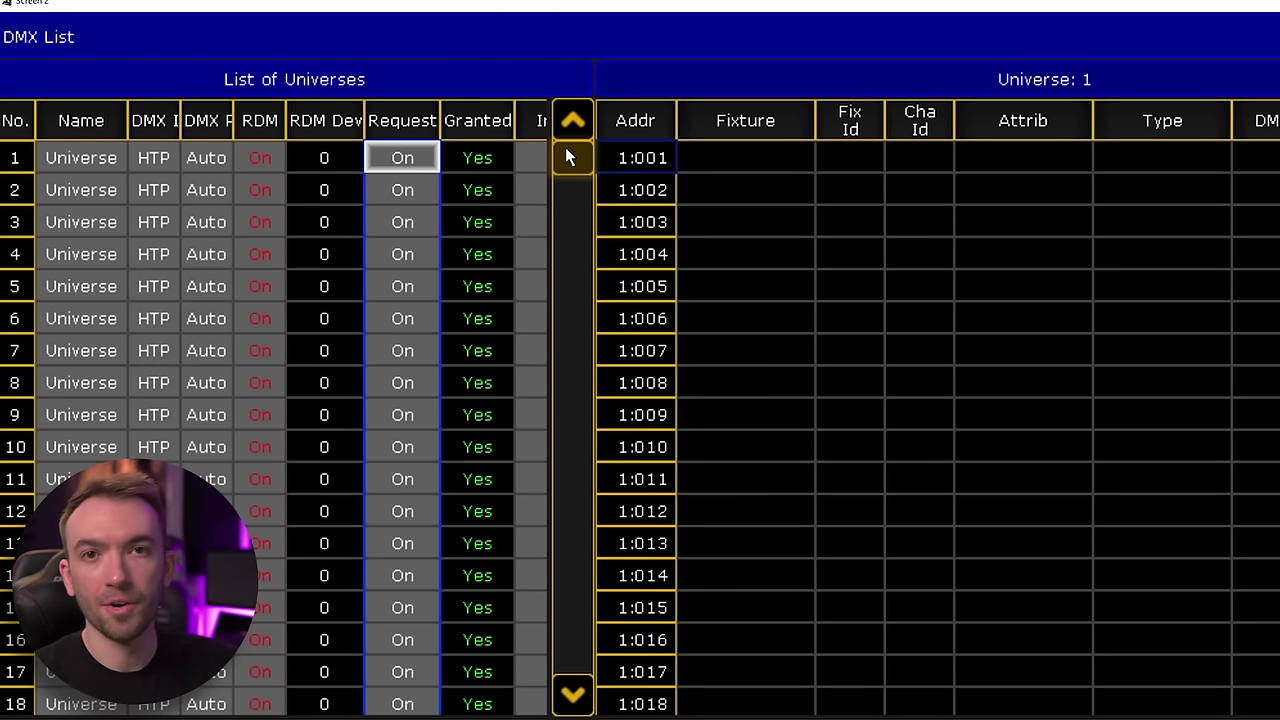
{"action": "mouse_move", "coordinate": [566, 157]}
{"action": "left_mouse_down"}
{"action": "mouse_move", "coordinate": [580, 628]}
{"action": "mouse_move", "coordinate": [584, 159]}
{"action": "left_mouse_up"}
{"action": "left_click", "coordinate": [490, 195]}
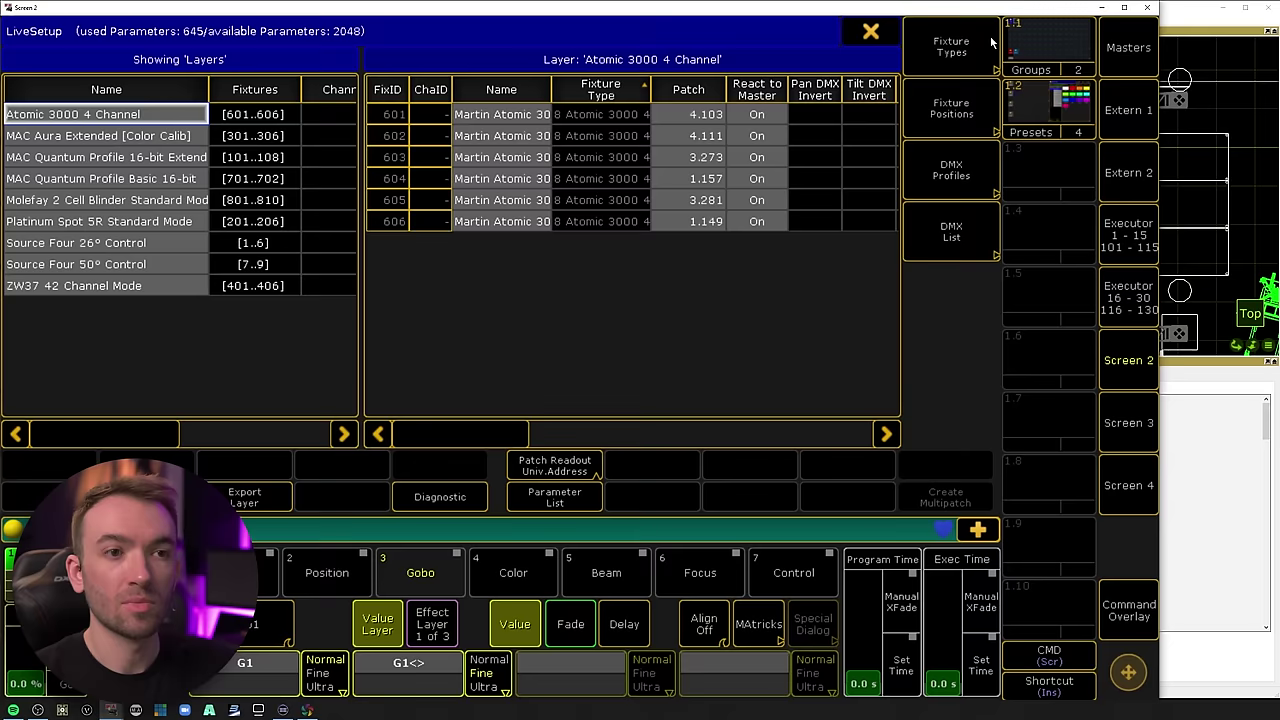
In Capture's Configure MA-Net dialog, start MA-Net 2 on group 1, mapping universes A–D to 1–4.
{"action": "left_click", "coordinate": [871, 33]}
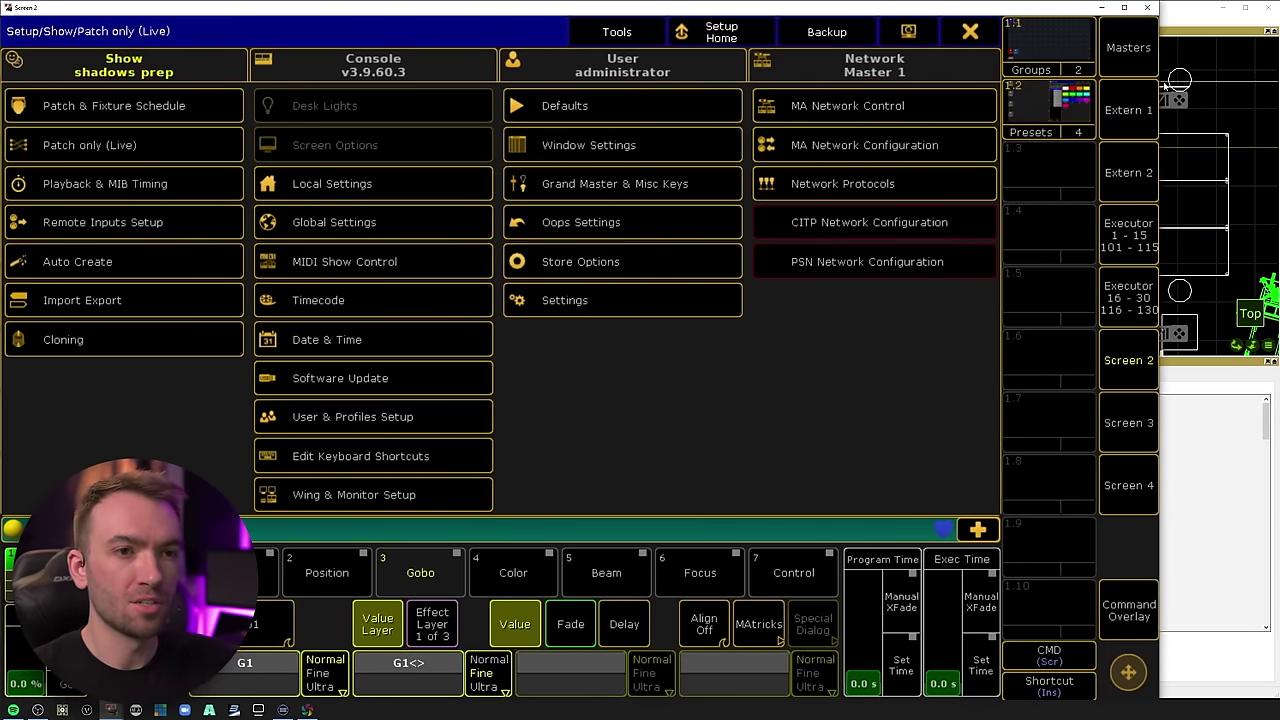
{"action": "left_click", "coordinate": [1218, 95]}
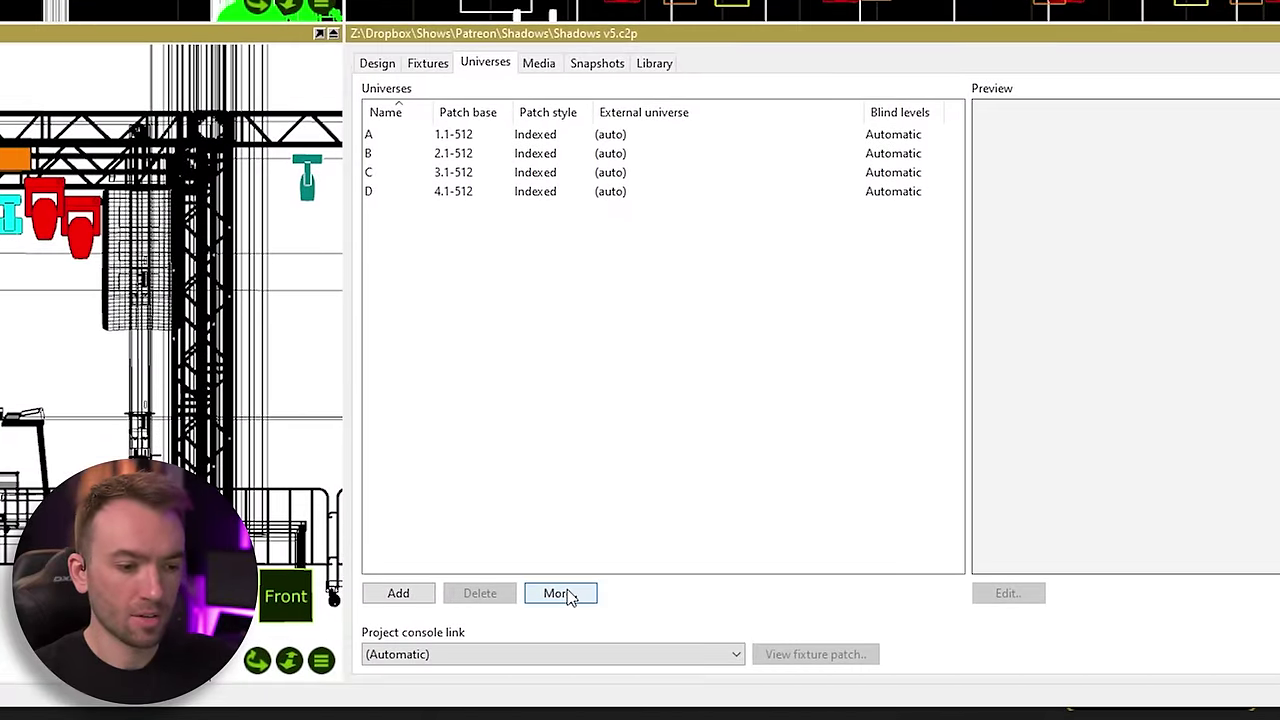
{"action": "left_click", "coordinate": [630, 613]}
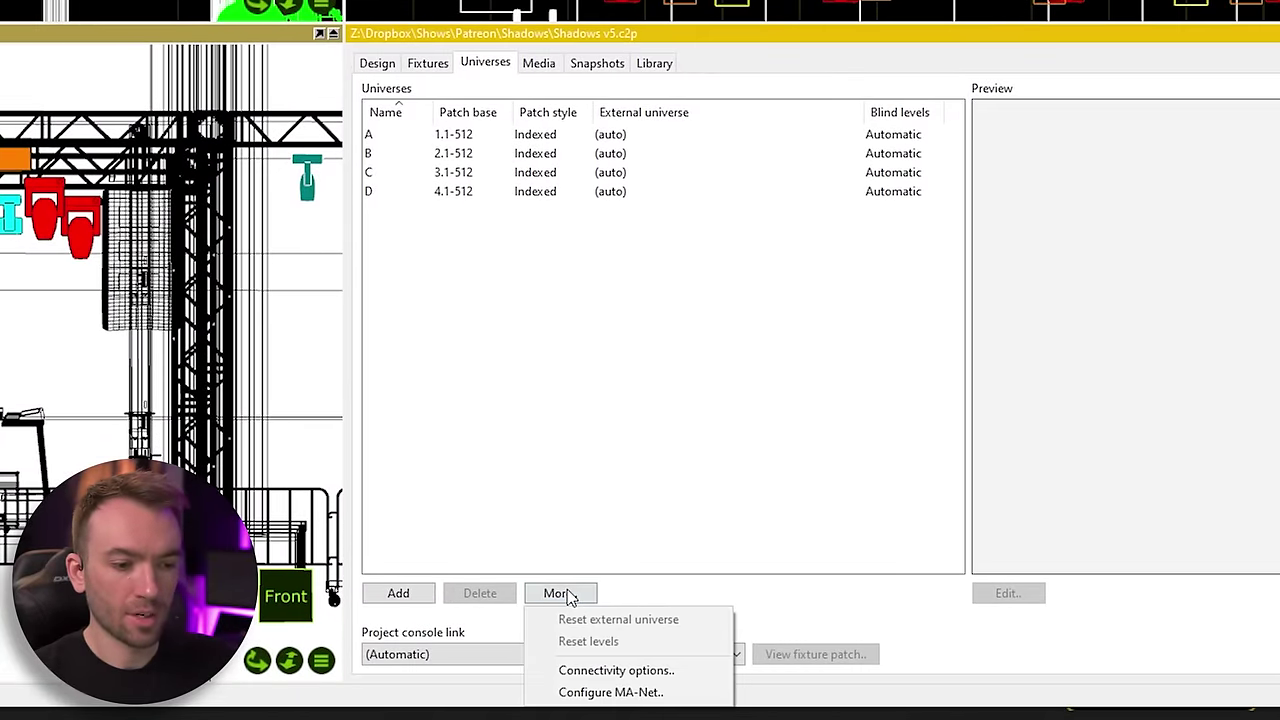
{"action": "left_click", "coordinate": [643, 694]}
{"action": "left_click_drag", "start_coordinate": [680, 643], "coordinate": [717, 260]}
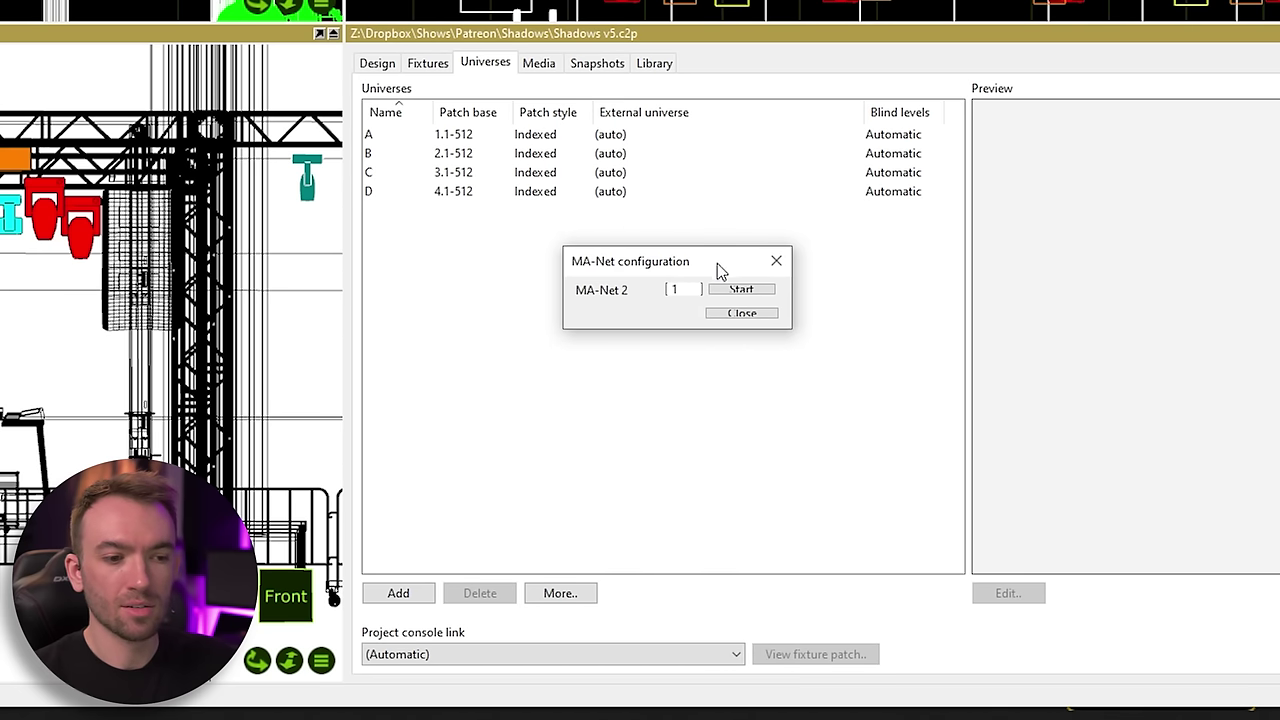
{"action": "left_click", "coordinate": [760, 293]}
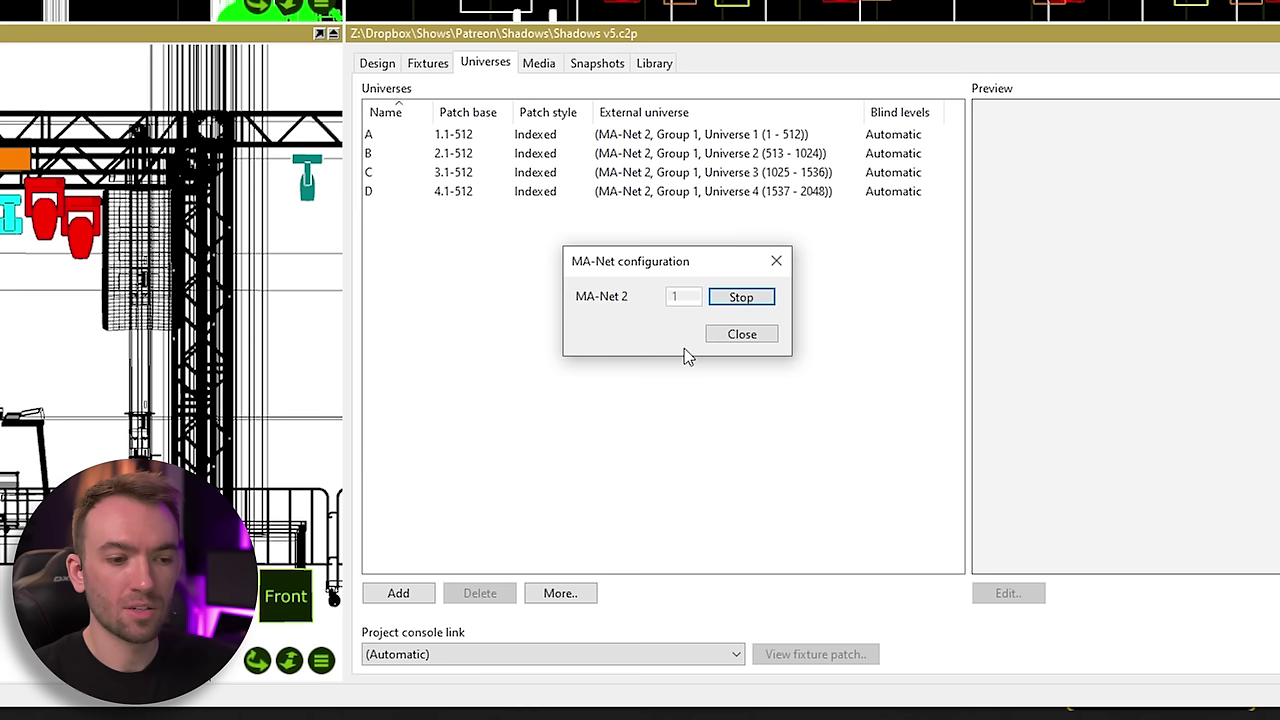
Change universe A's external mapping to MA-Net 2, Group 1, Universe 231.
{"action": "left_click", "coordinate": [742, 334]}
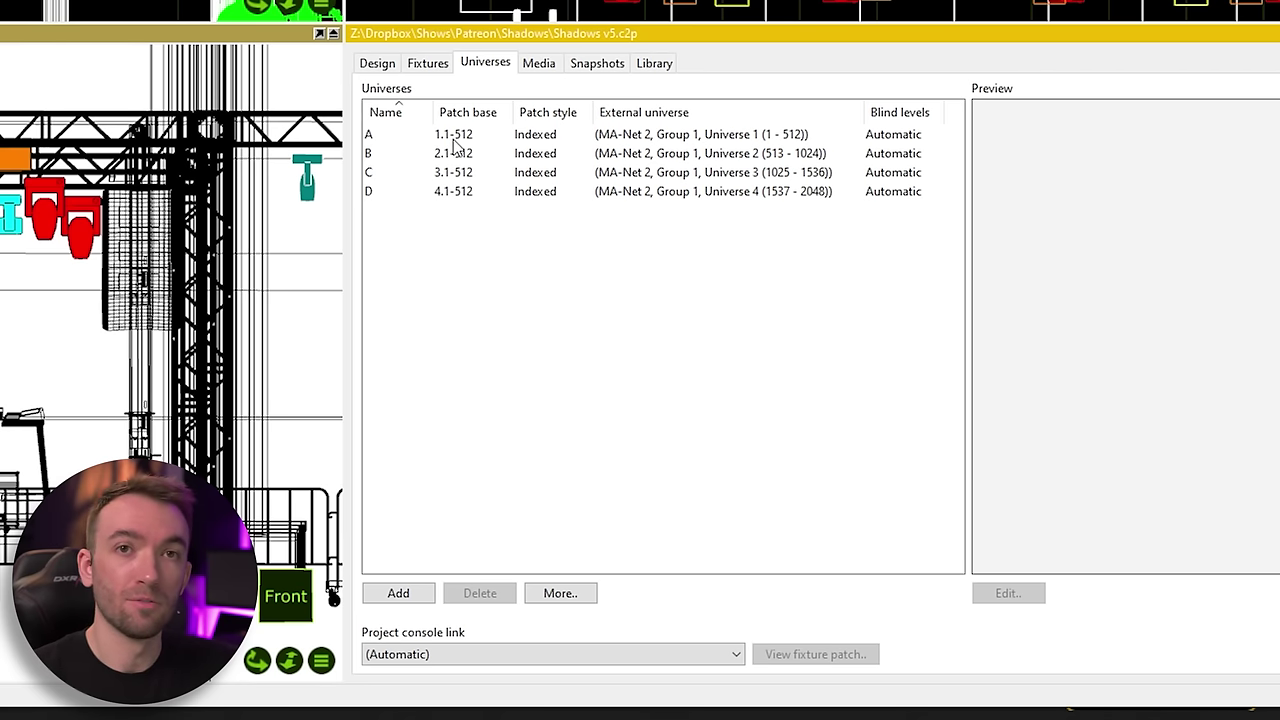
{"action": "double_click", "coordinate": [656, 140]}
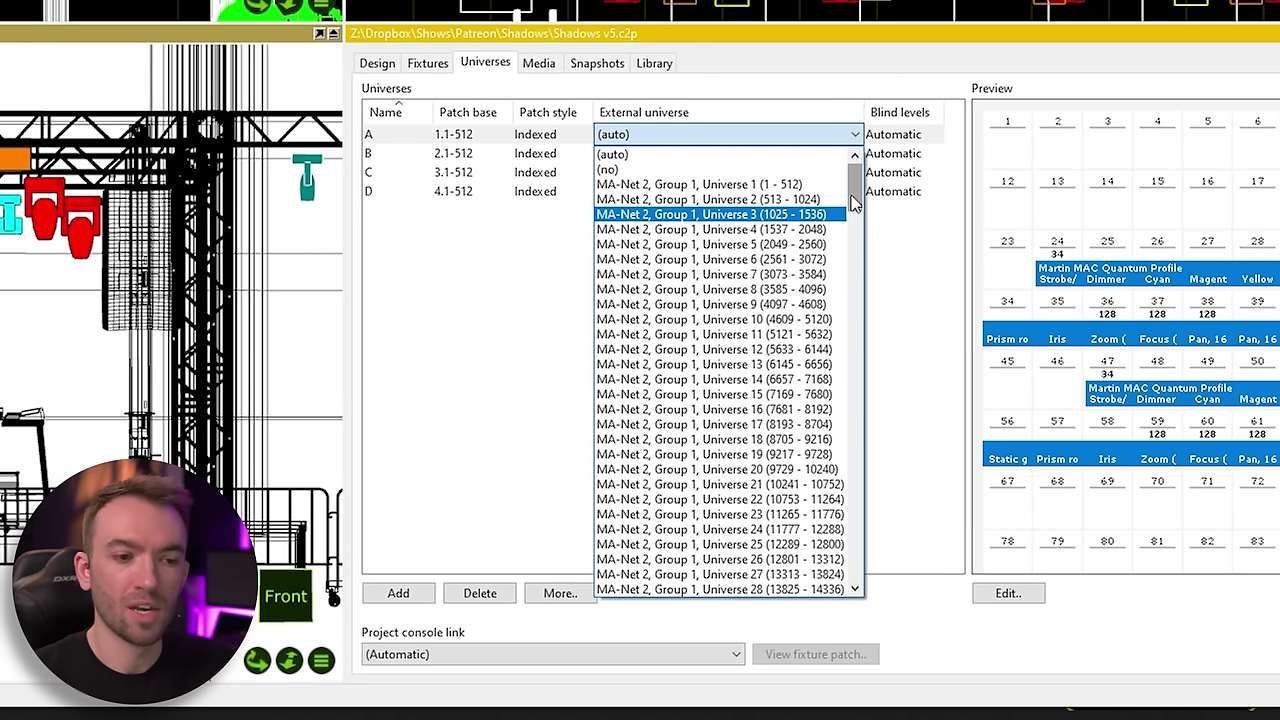
{"action": "left_click_drag", "start_coordinate": [860, 210], "coordinate": [862, 545]}
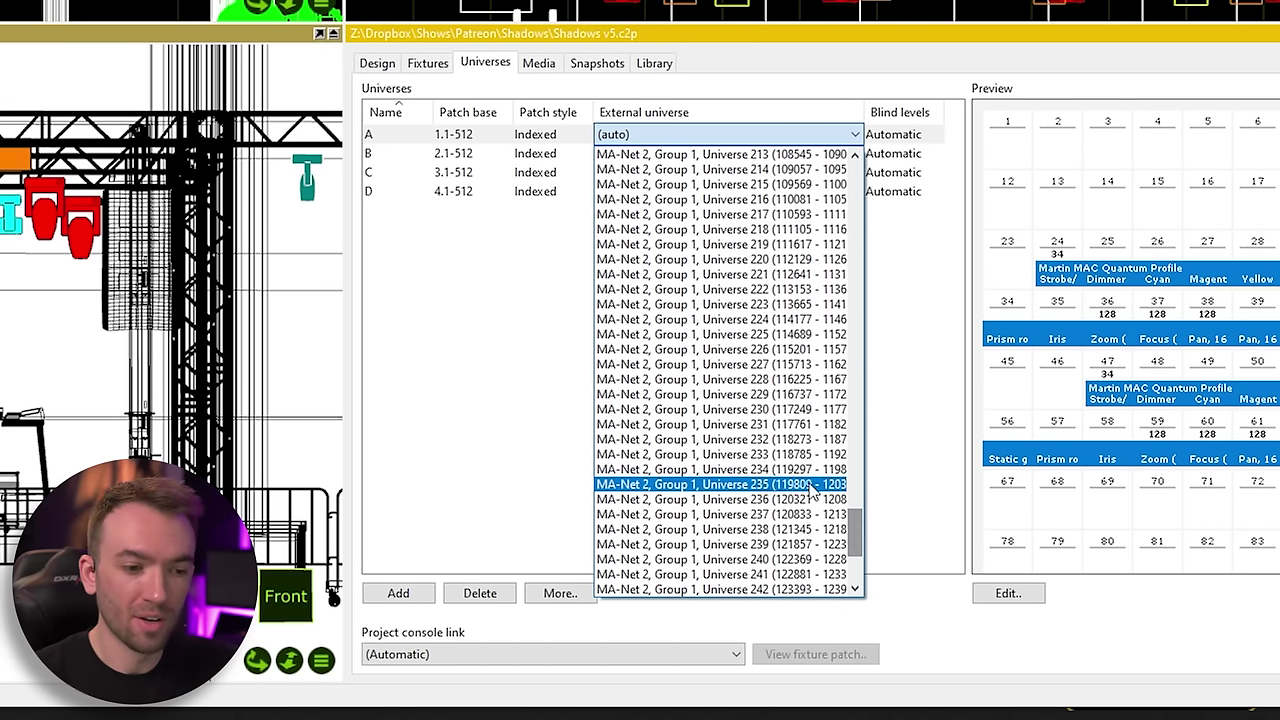
{"action": "left_click", "coordinate": [762, 425]}
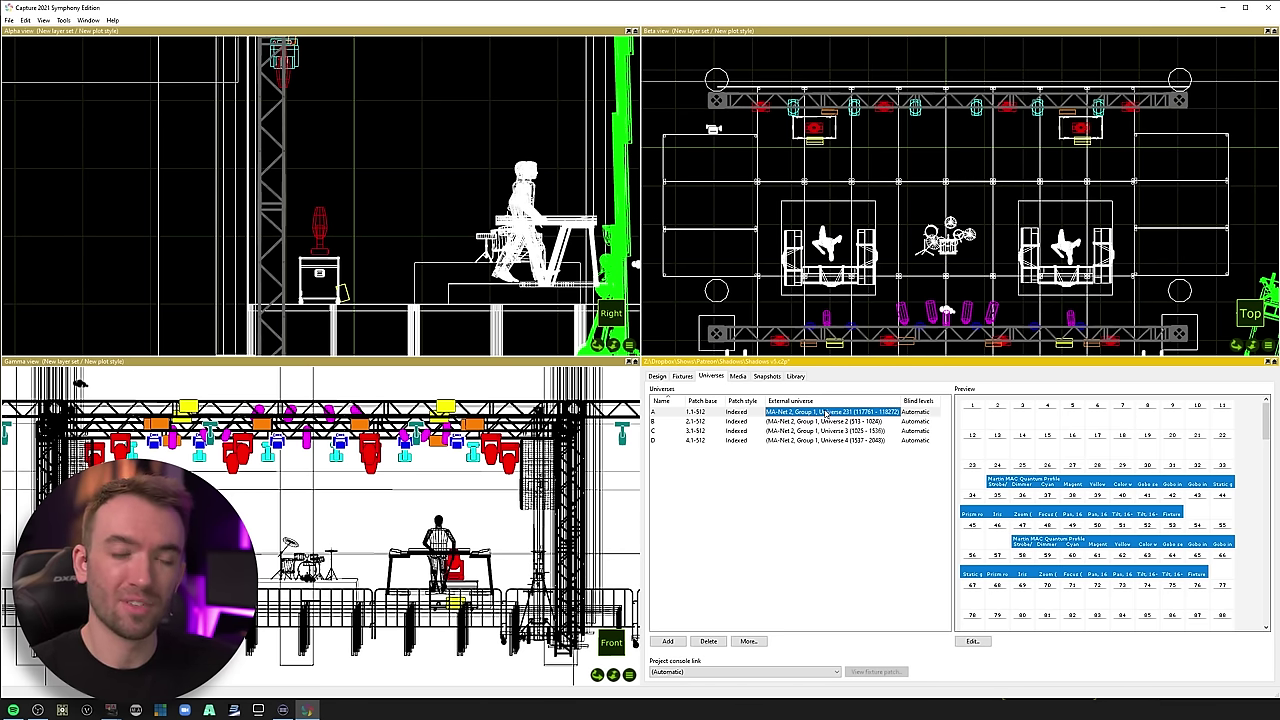
Remap universe A to Universe 1, maximise the front view, and show grandMA2's executors 1–15.
{"action": "left_click", "coordinate": [826, 413]}
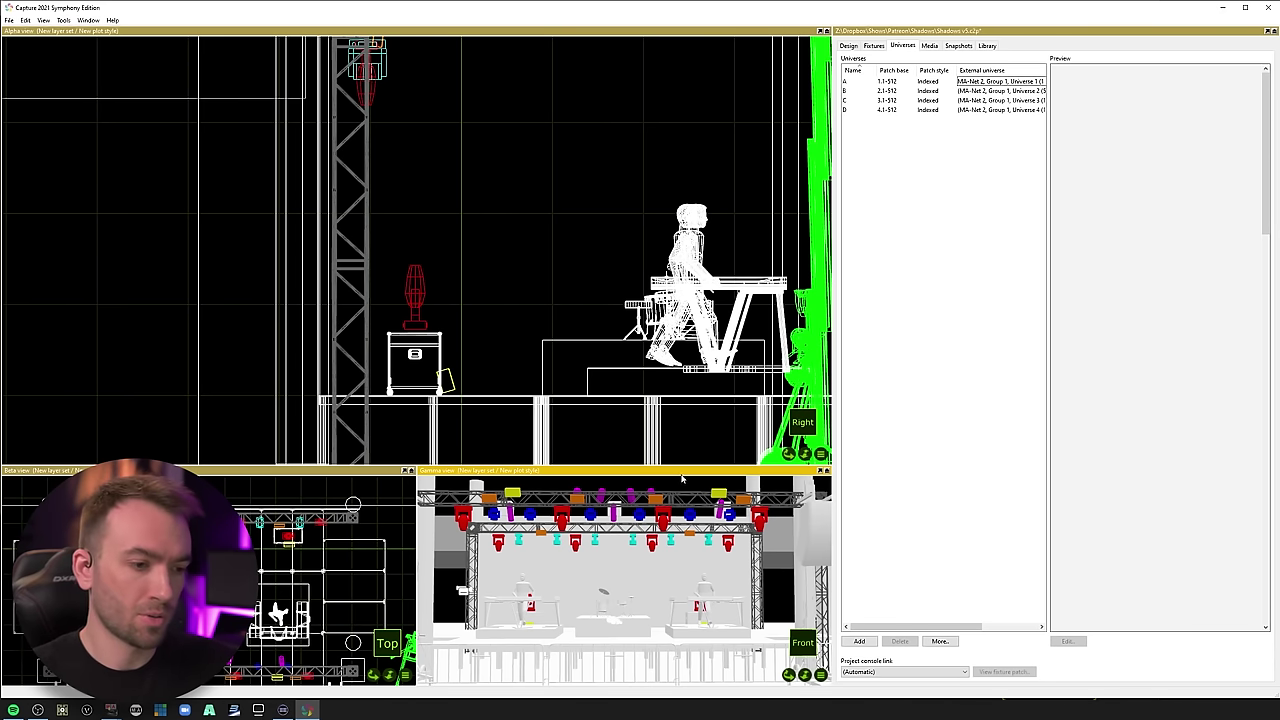
{"action": "left_click", "coordinate": [820, 471]}
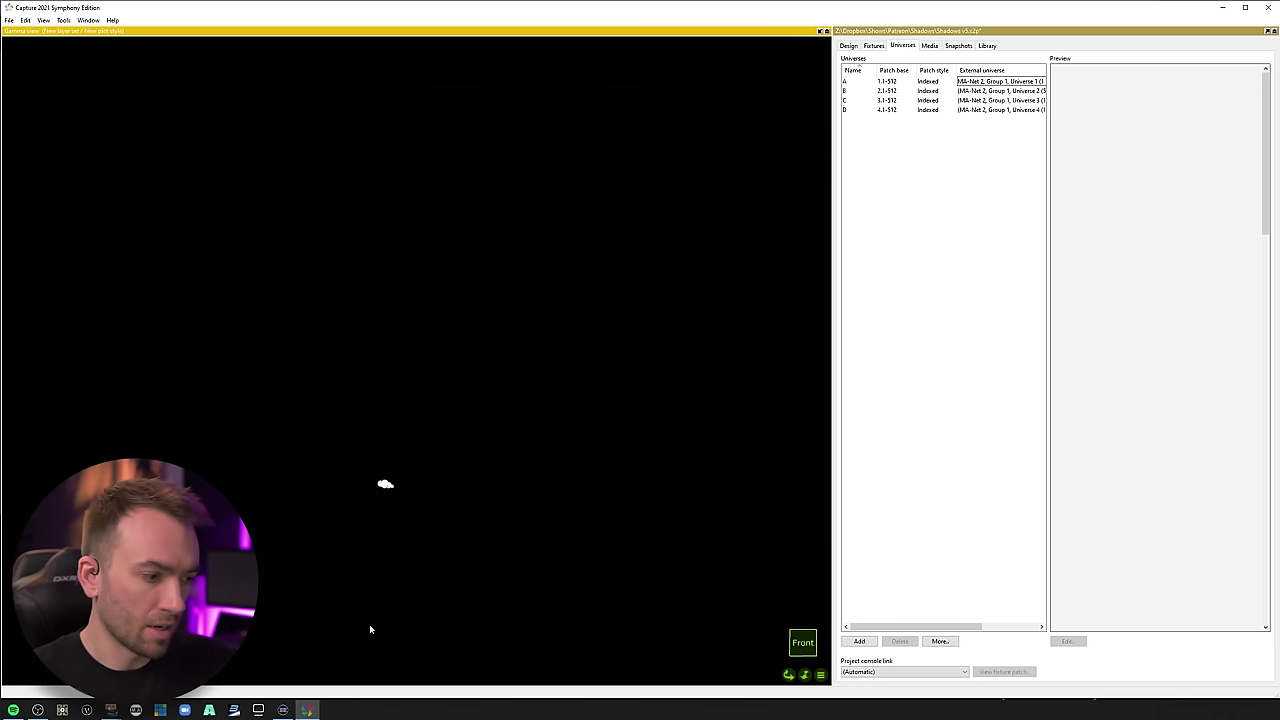
{"action": "left_click", "coordinate": [112, 711]}
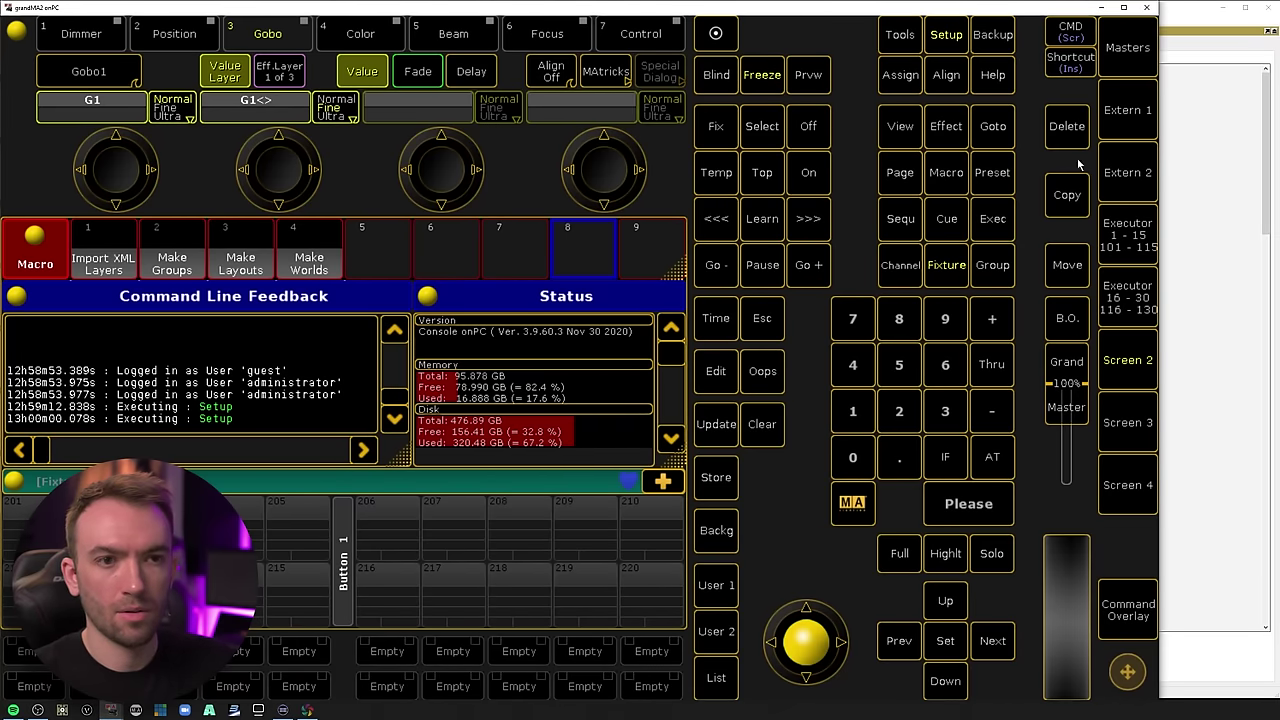
{"action": "left_click", "coordinate": [1122, 364]}
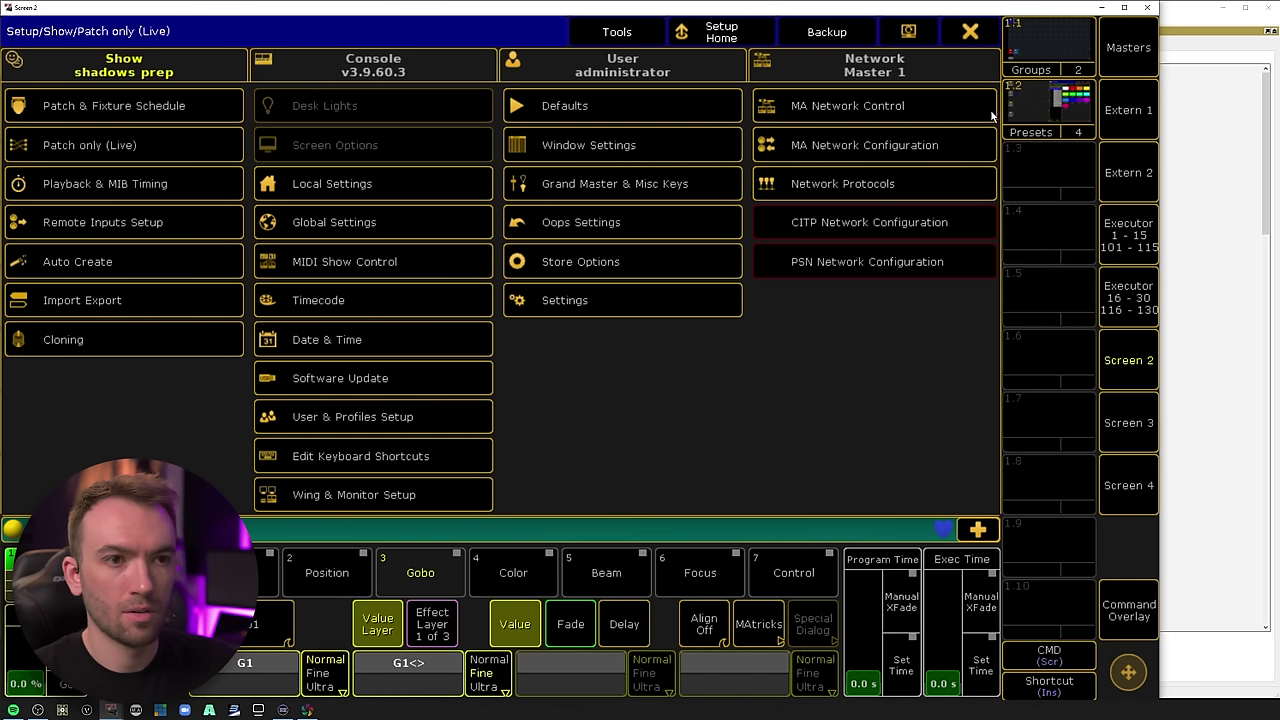
{"action": "left_click", "coordinate": [975, 38]}
{"action": "left_click", "coordinate": [1112, 236]}
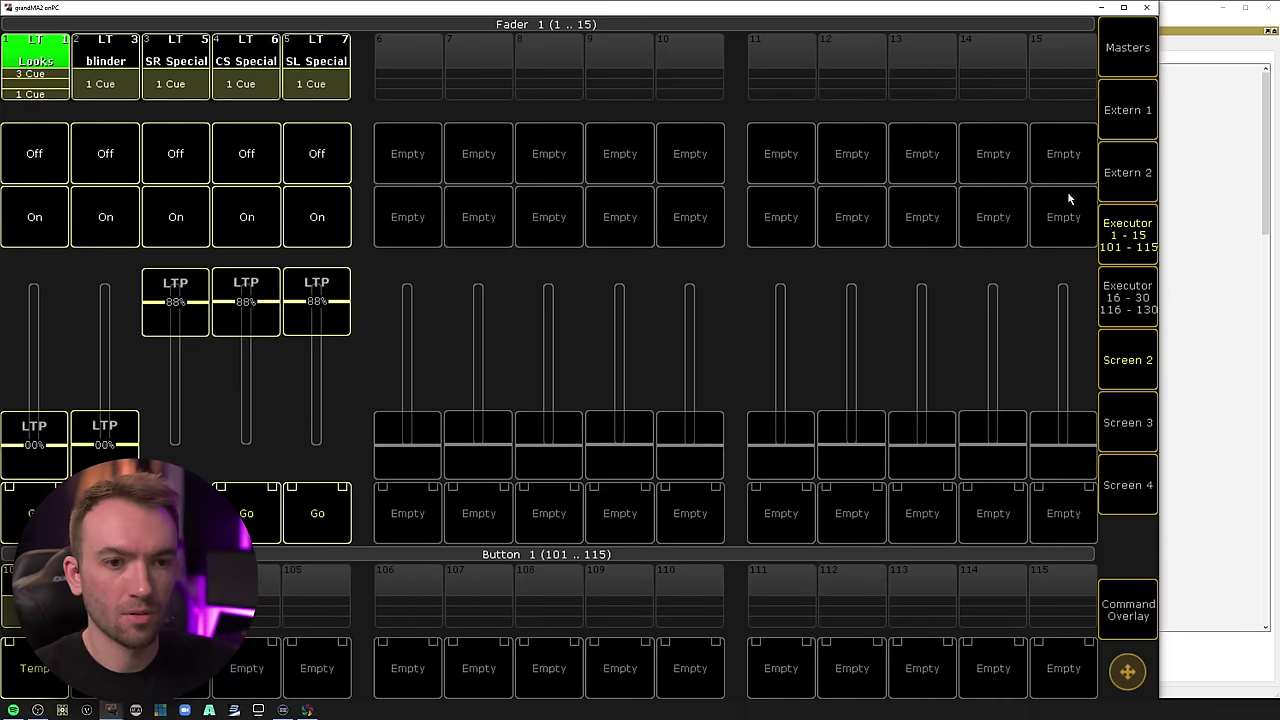
Arrange the grandMA2 windows beside the Capture render.
{"action": "double_click", "coordinate": [730, 16]}
{"action": "left_click_drag", "start_coordinate": [1096, 20], "coordinate": [1003, 680]}
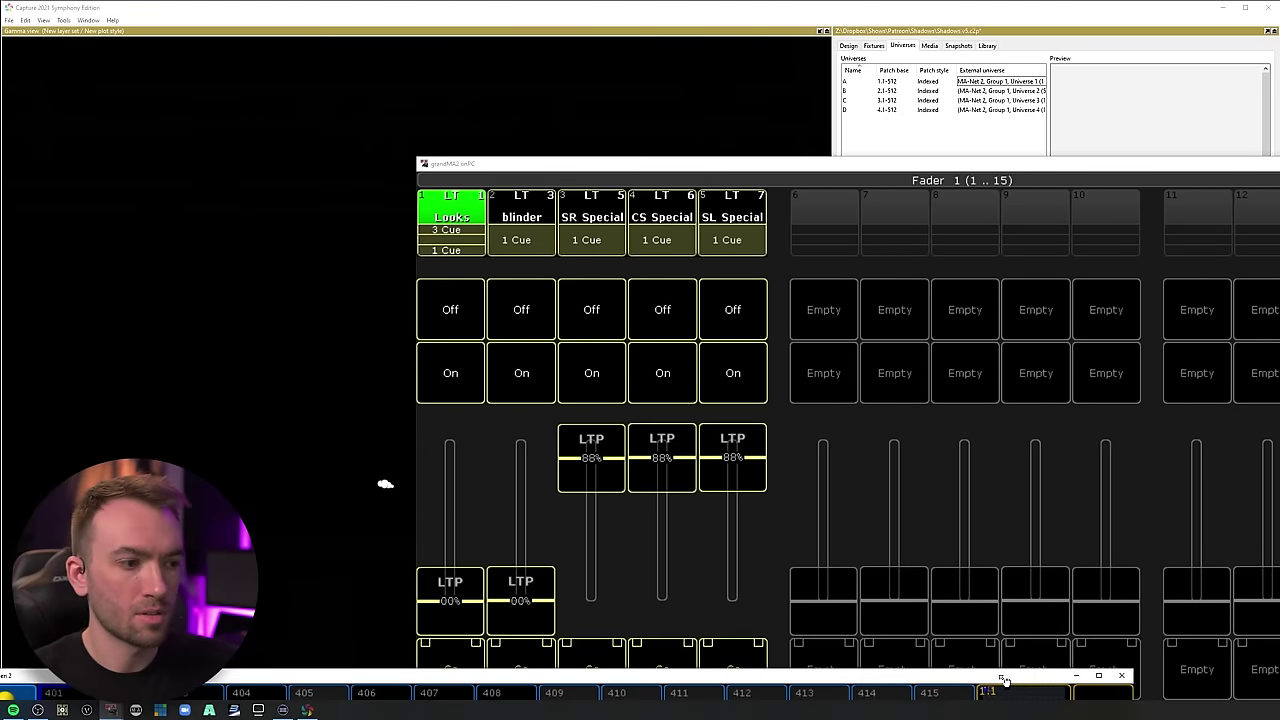
{"action": "left_click_drag", "start_coordinate": [770, 177], "coordinate": [936, 96]}
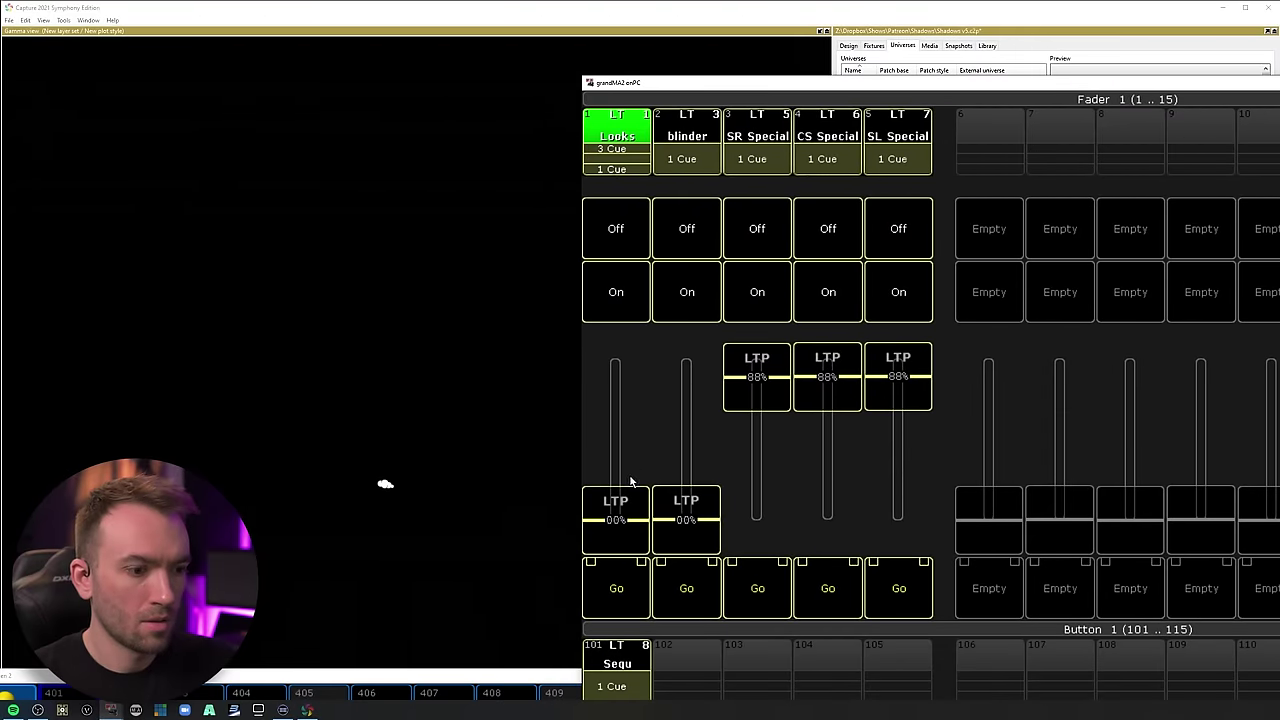
Fire the Looks cue on executor 1 and raise it plus the SR Special and CS Special levels.
{"action": "left_click", "coordinate": [617, 585]}
{"action": "left_click_drag", "start_coordinate": [649, 538], "coordinate": [634, 350]}
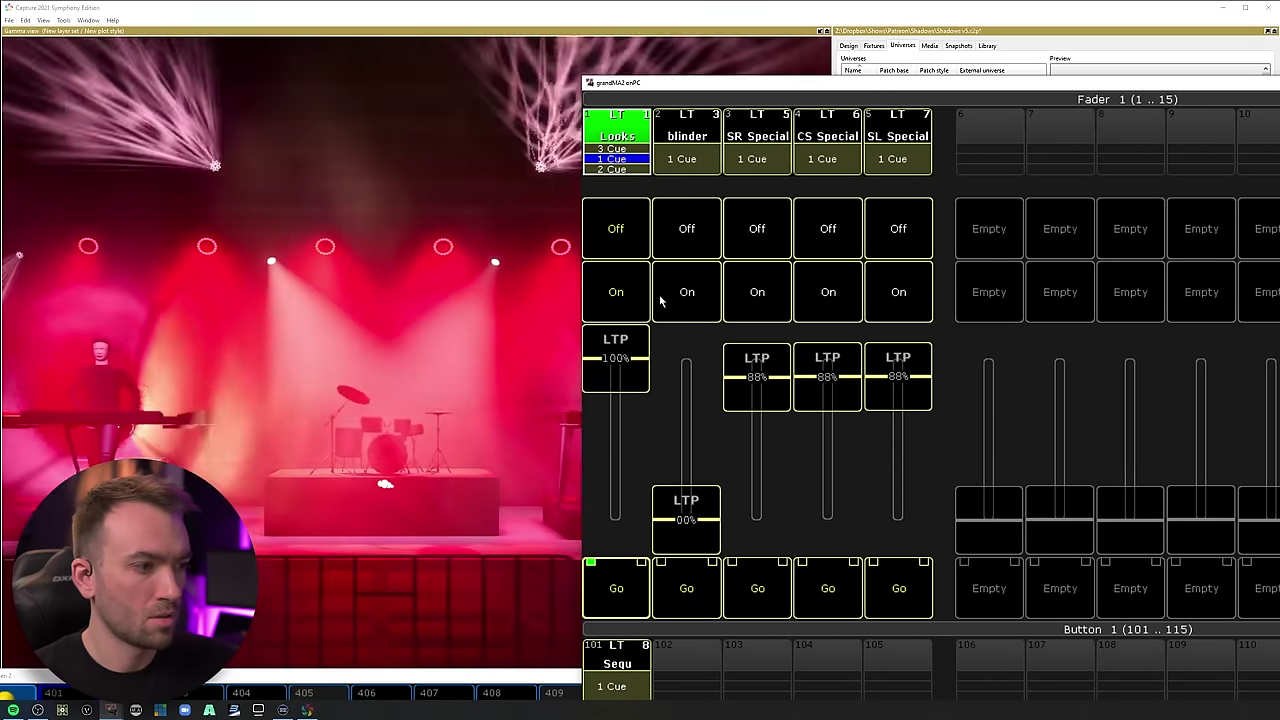
{"action": "scroll", "coordinate": [352, 338], "scroll_direction": "down", "scroll_amount": 5}
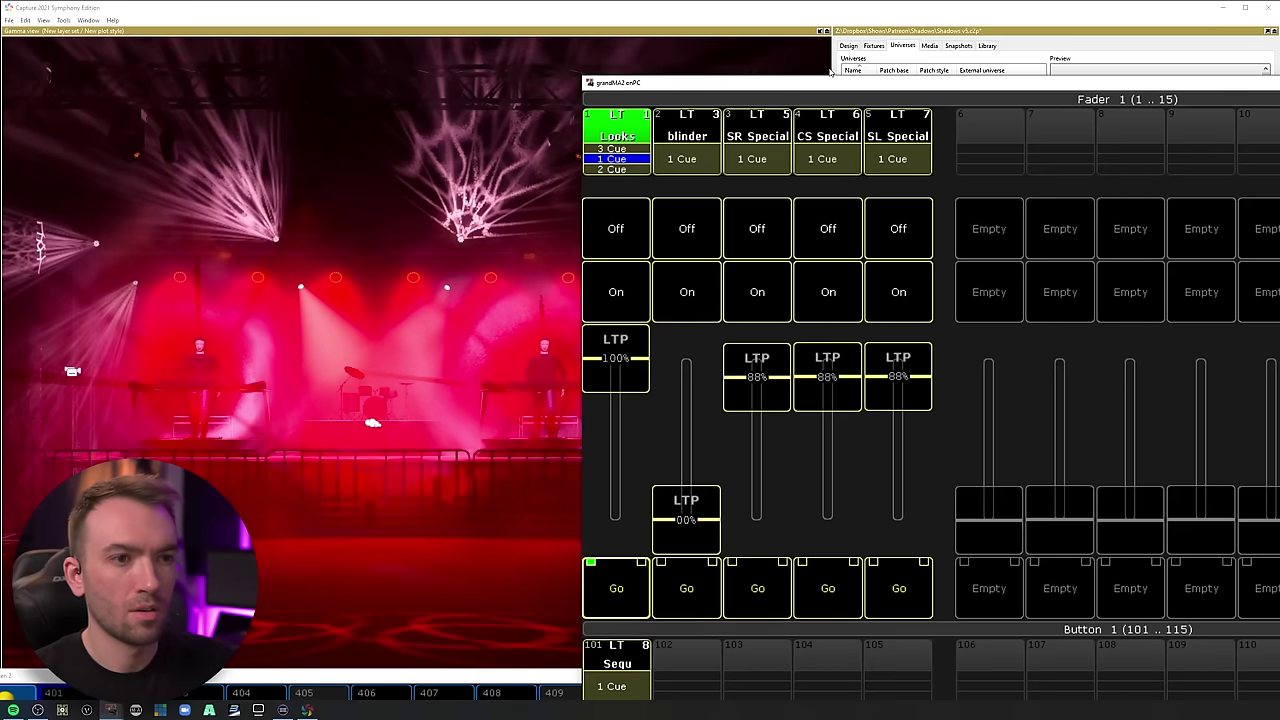
{"action": "left_click_drag", "start_coordinate": [833, 87], "coordinate": [1085, 22]}
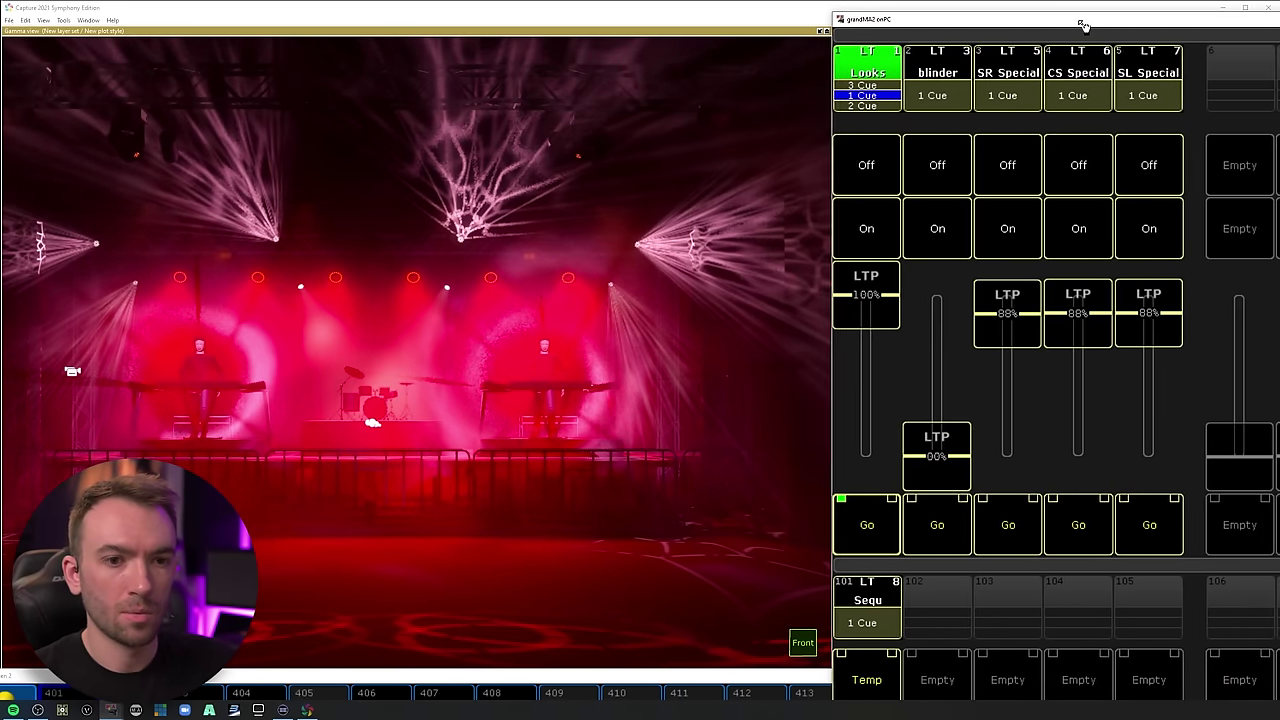
{"action": "scroll", "coordinate": [762, 293], "scroll_direction": "down", "scroll_amount": 2}
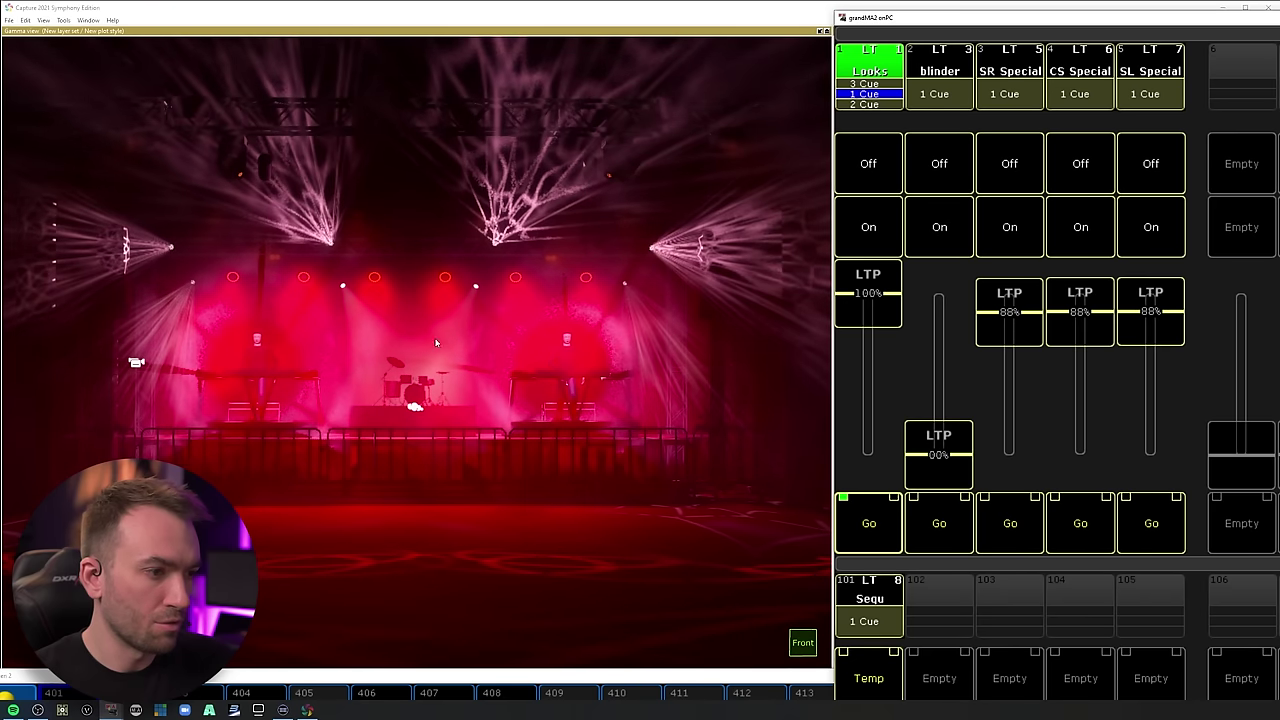
{"action": "left_click_drag", "start_coordinate": [1025, 315], "coordinate": [1150, 312]}
Bring SL Special in at 87% on executor 5 and advance Looks to cue 2.
{"action": "left_click", "coordinate": [870, 524]}
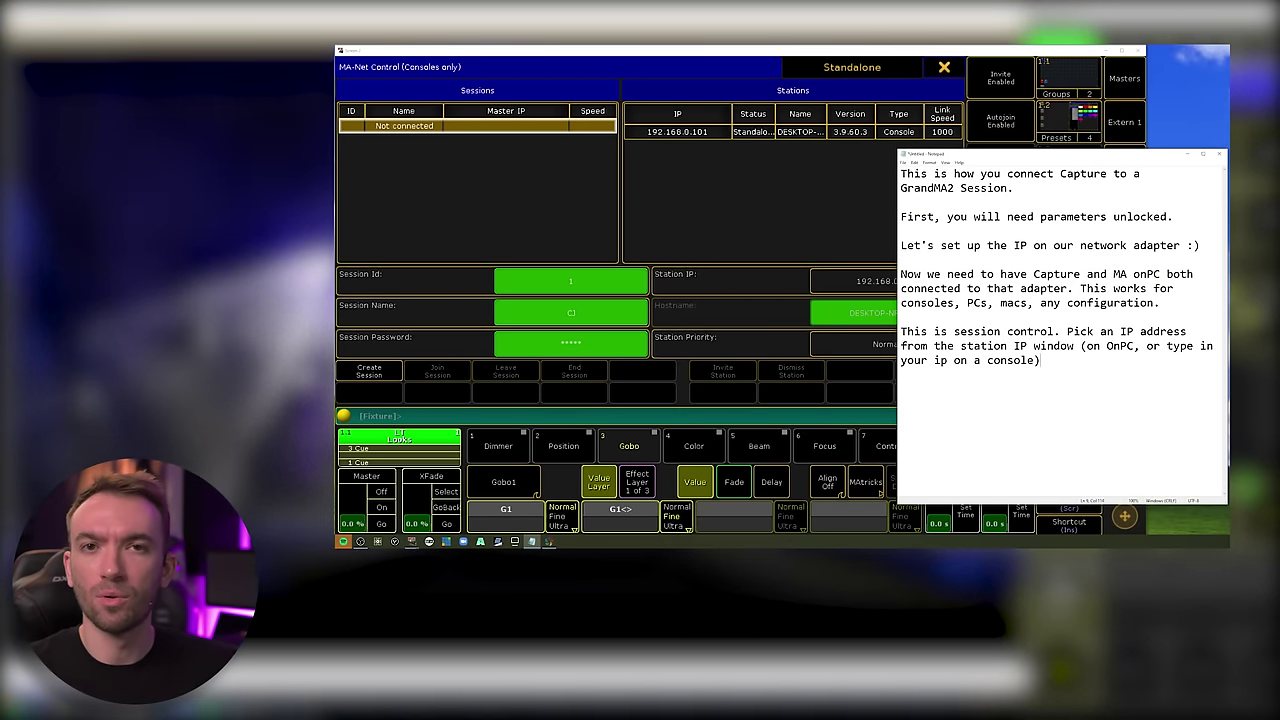
Keep station IP 192.168.0.101, start the MA-Net session as Master 1, and return to Setup.
{"action": "left_click", "coordinate": [725, 230]}
{"action": "left_click", "coordinate": [886, 281]}
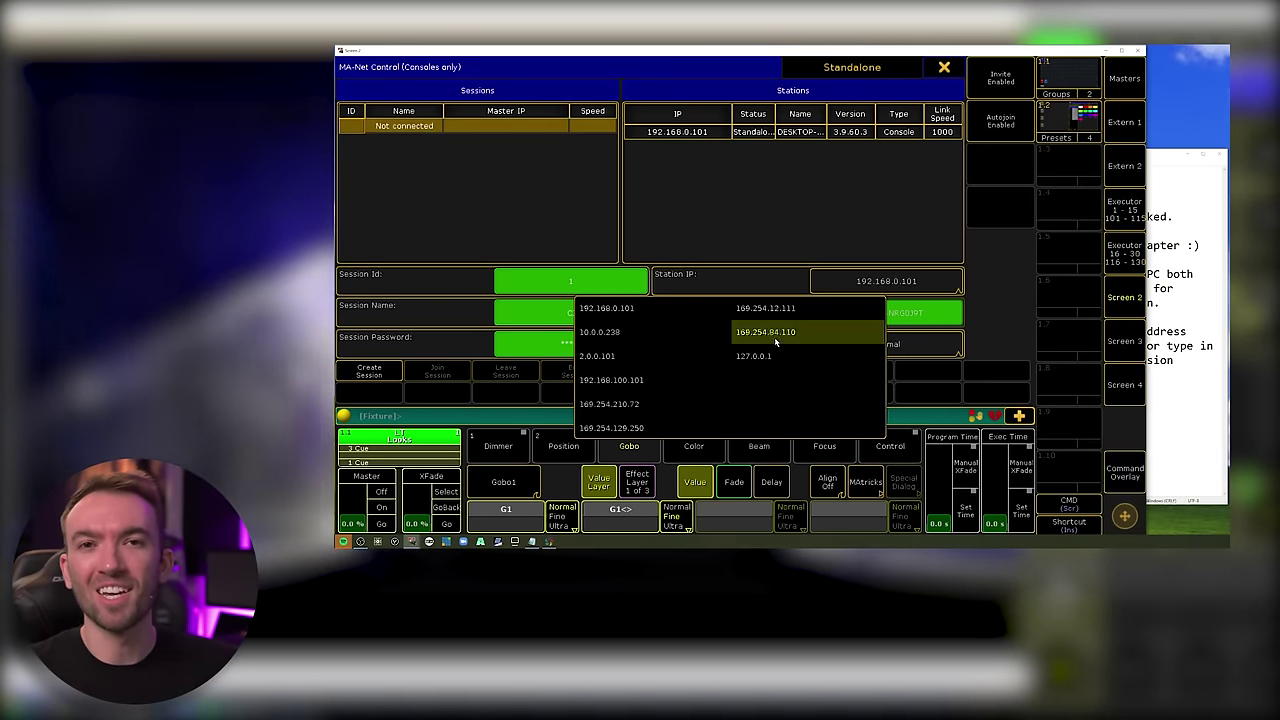
{"action": "left_click", "coordinate": [766, 331]}
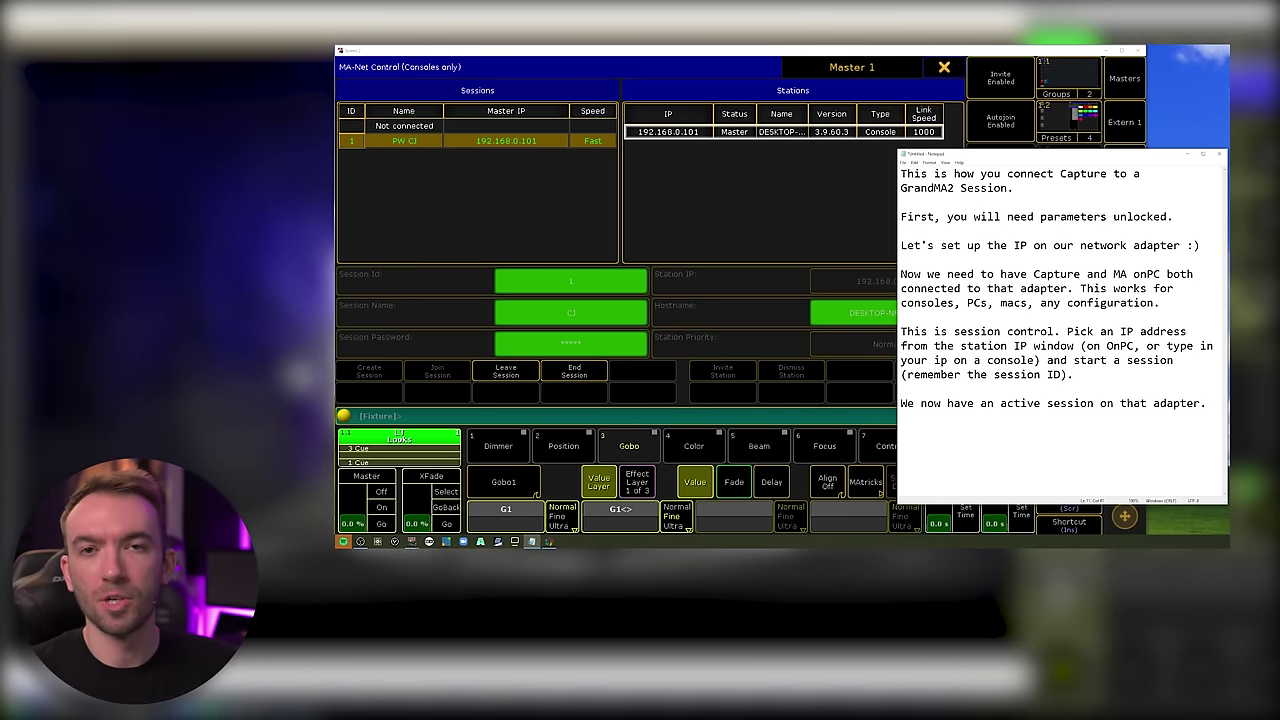
{"action": "left_click", "coordinate": [944, 67]}
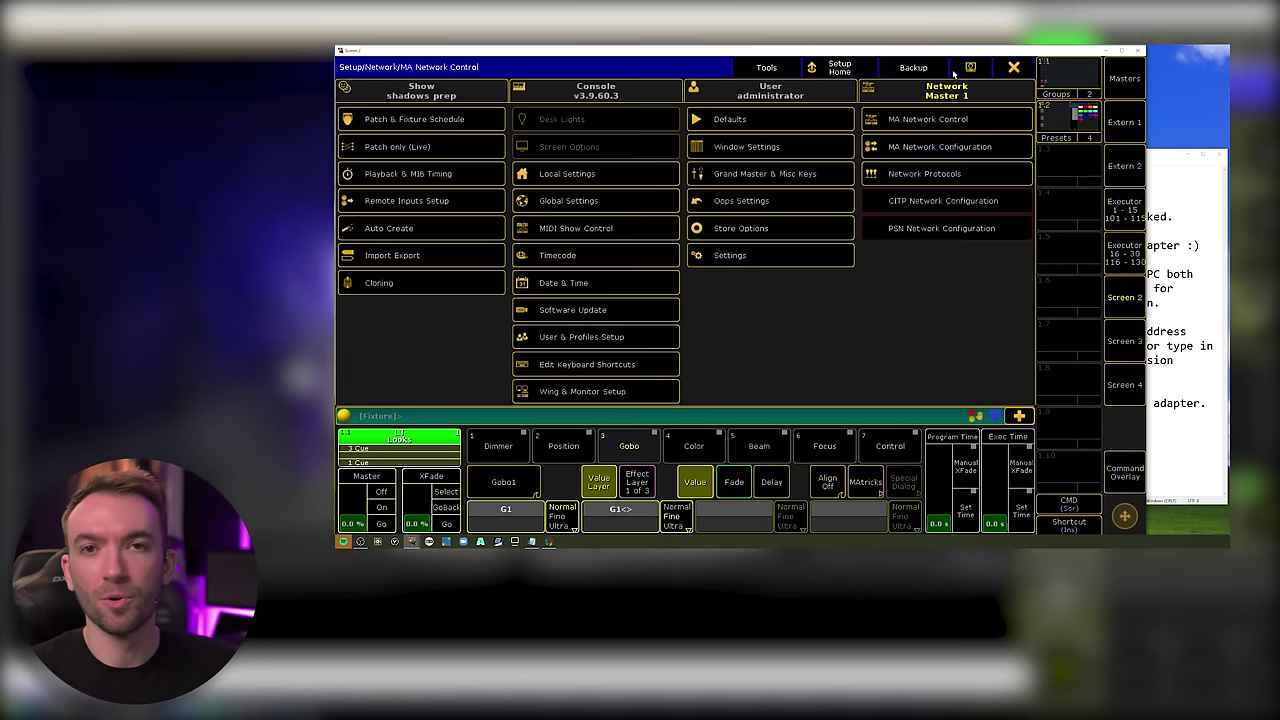